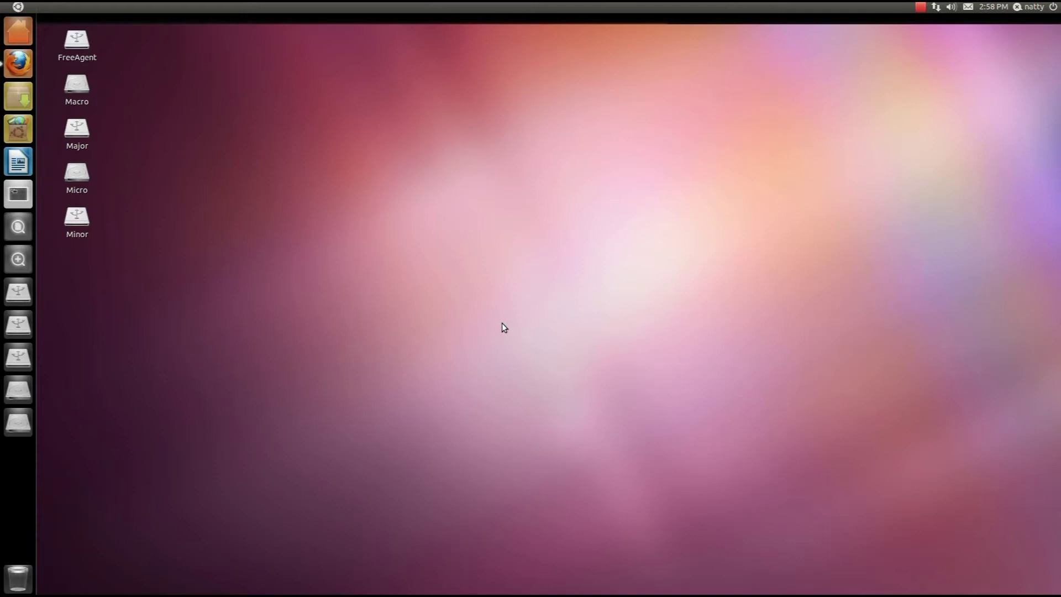
- Open the Dash to look over its application and search shortcuts, and close it again
click(19, 6)
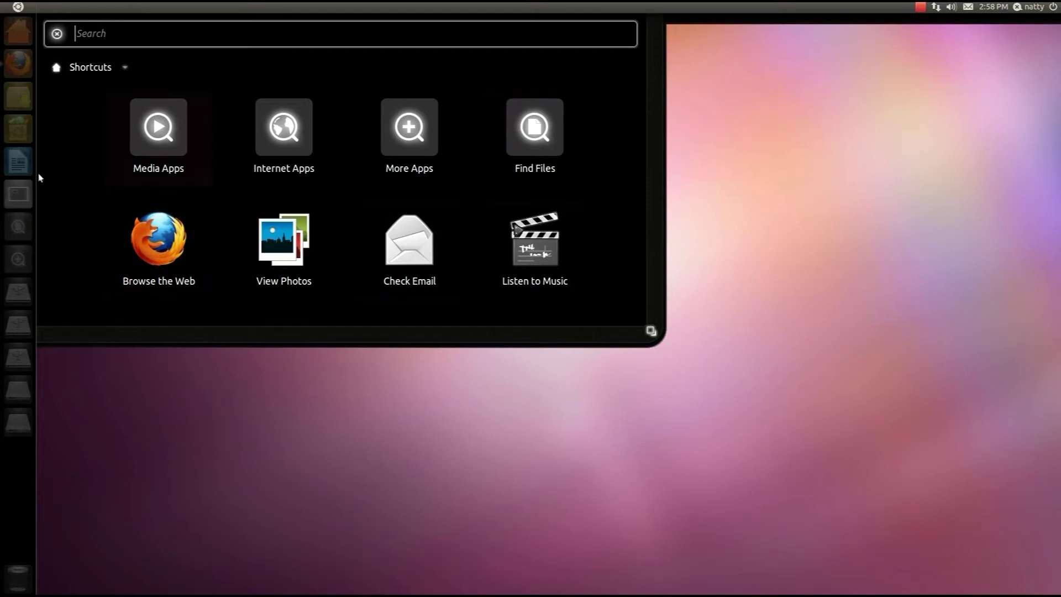
key(Escape)
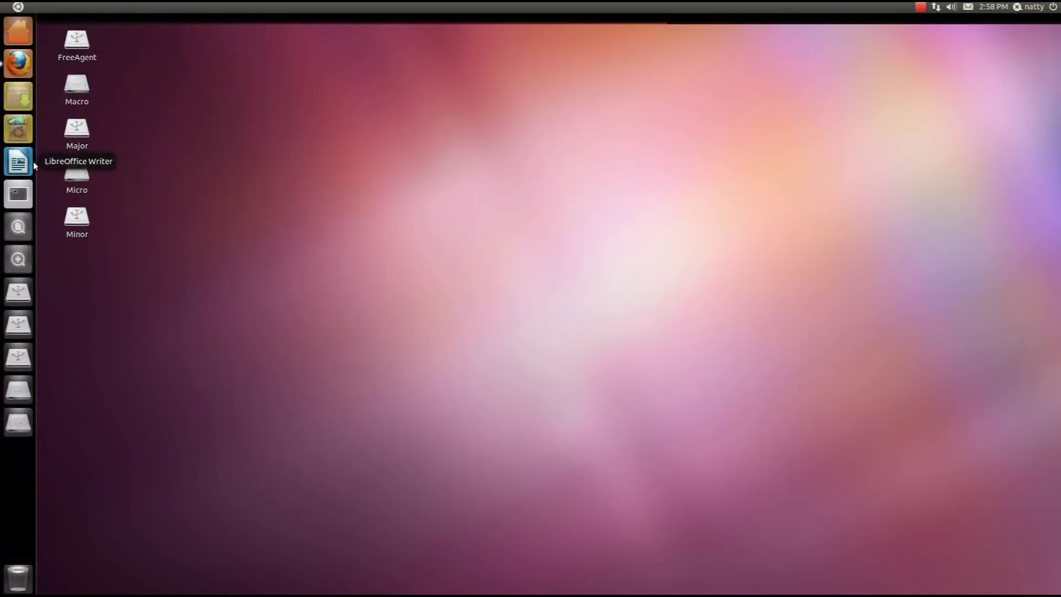
click(18, 9)
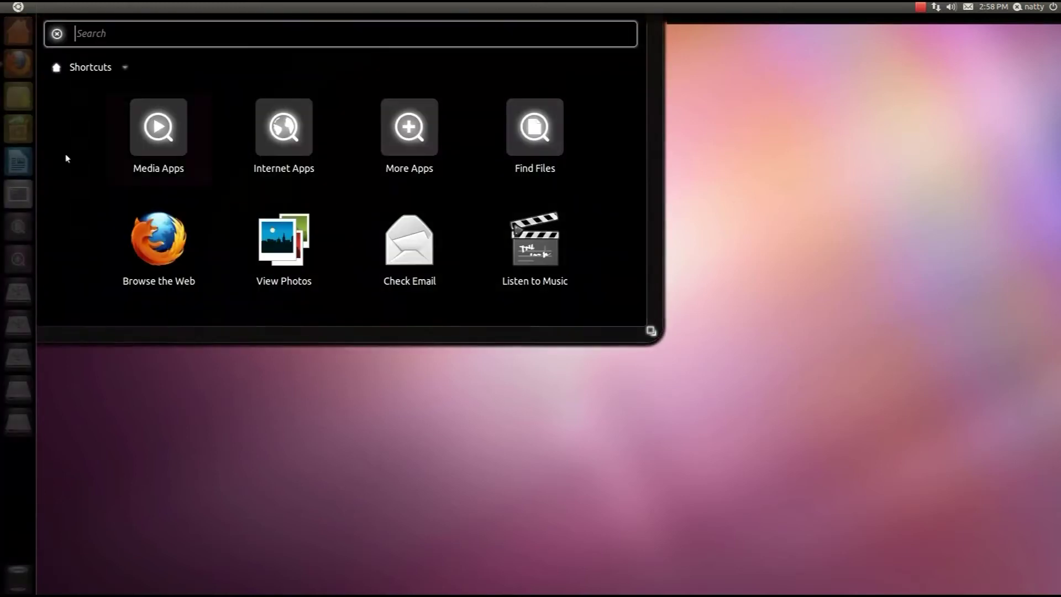
click(29, 8)
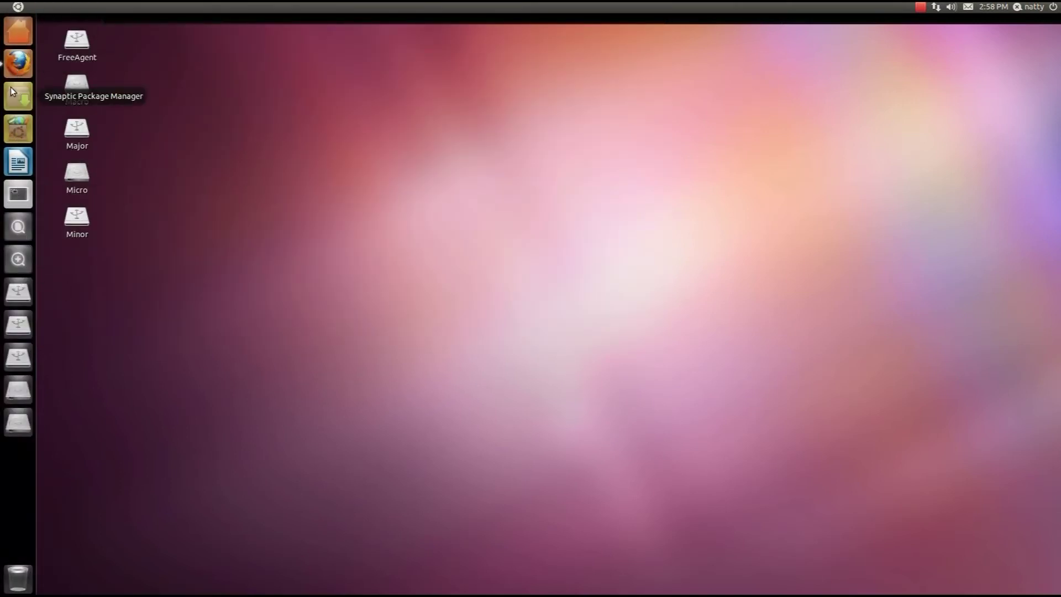
- Inspect the launcher context options for Firefox, Synaptic Package Manager, LibreOffice Writer and the Workspace Switcher
right_click(13, 66)
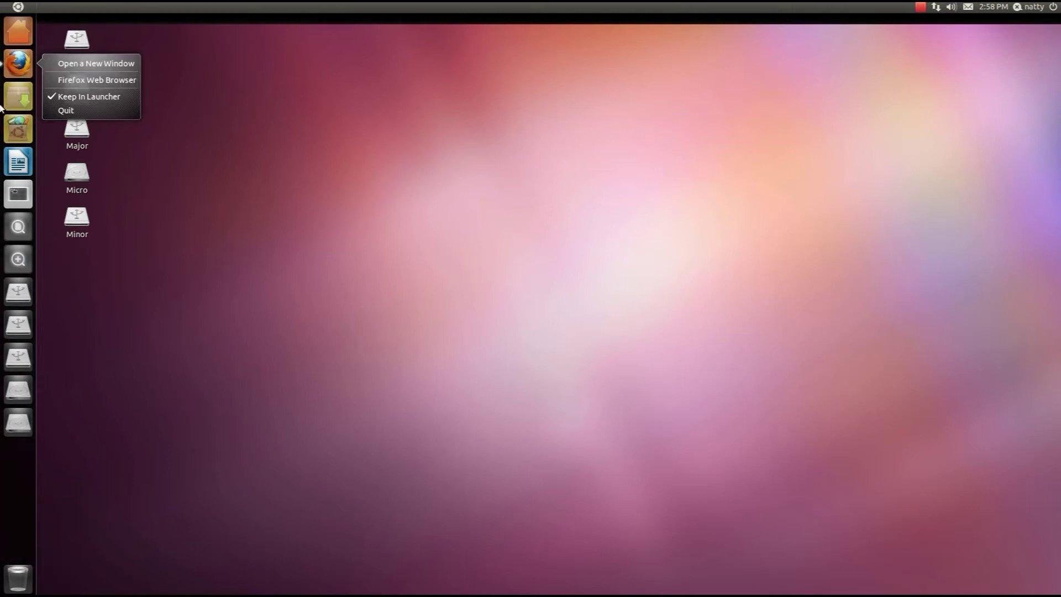
right_click(18, 97)
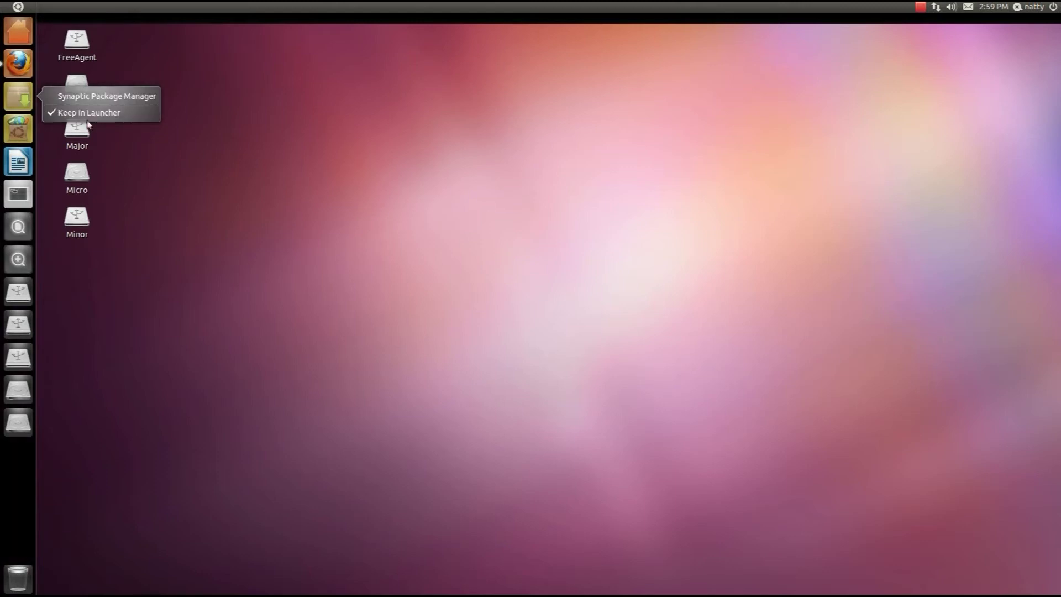
right_click(24, 161)
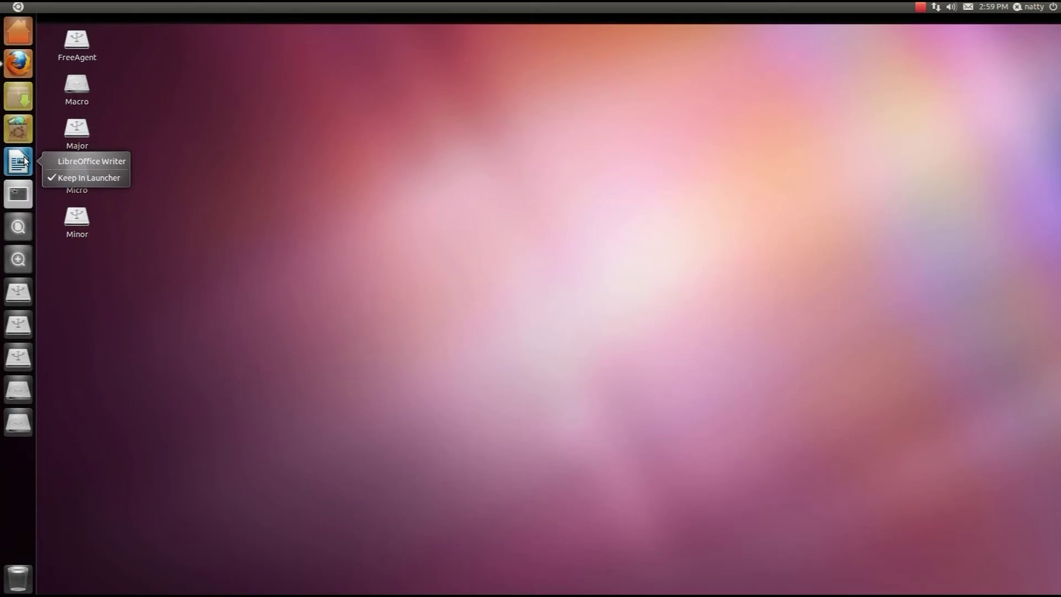
right_click(15, 196)
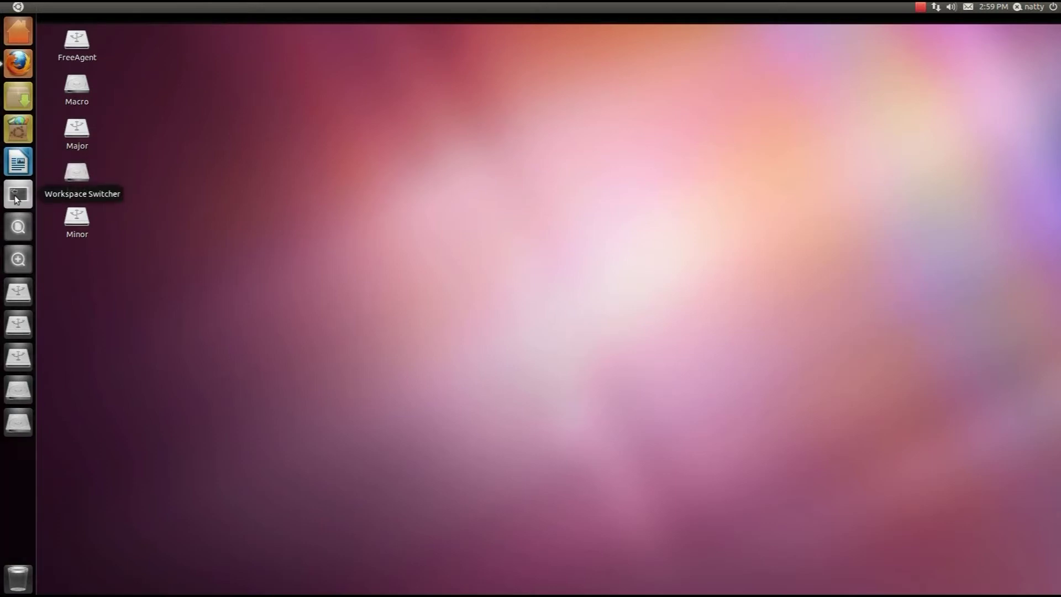
- Review the category shortcuts offered by the Files & Folders and Applications launcher items
right_click(20, 238)
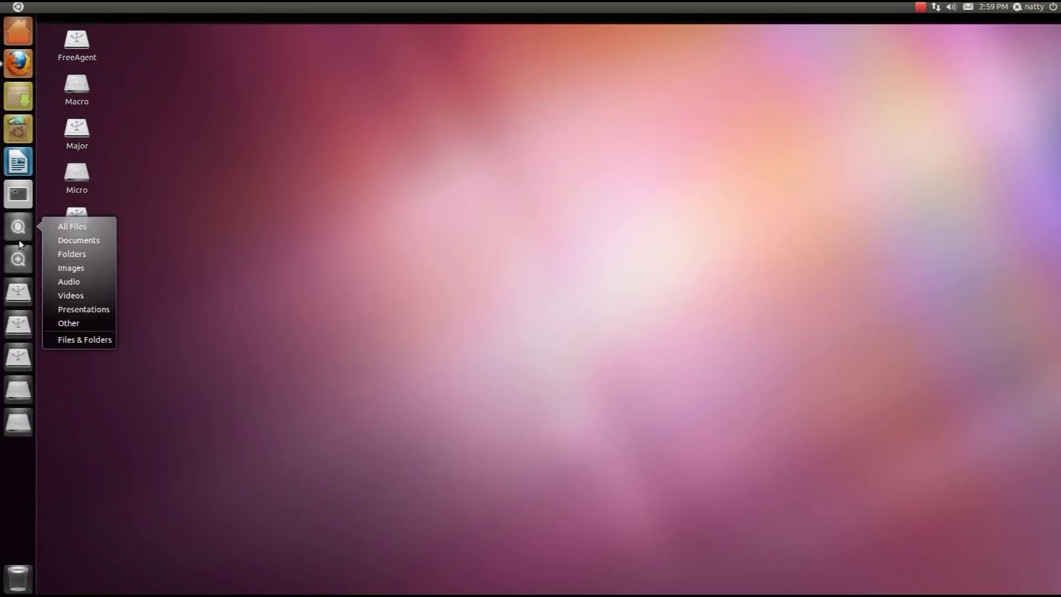
right_click(20, 231)
right_click(20, 230)
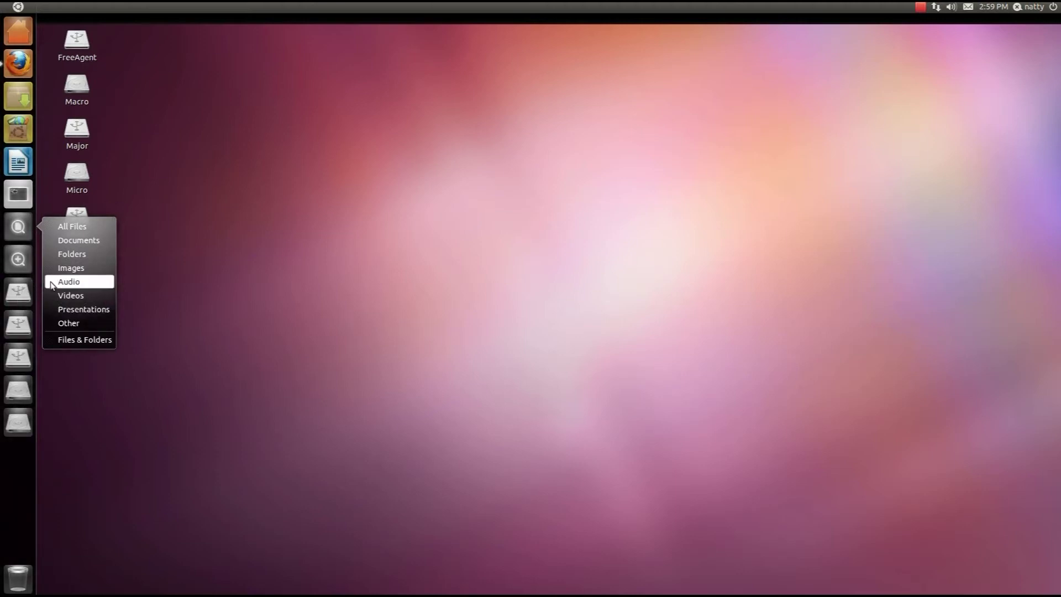
right_click(22, 260)
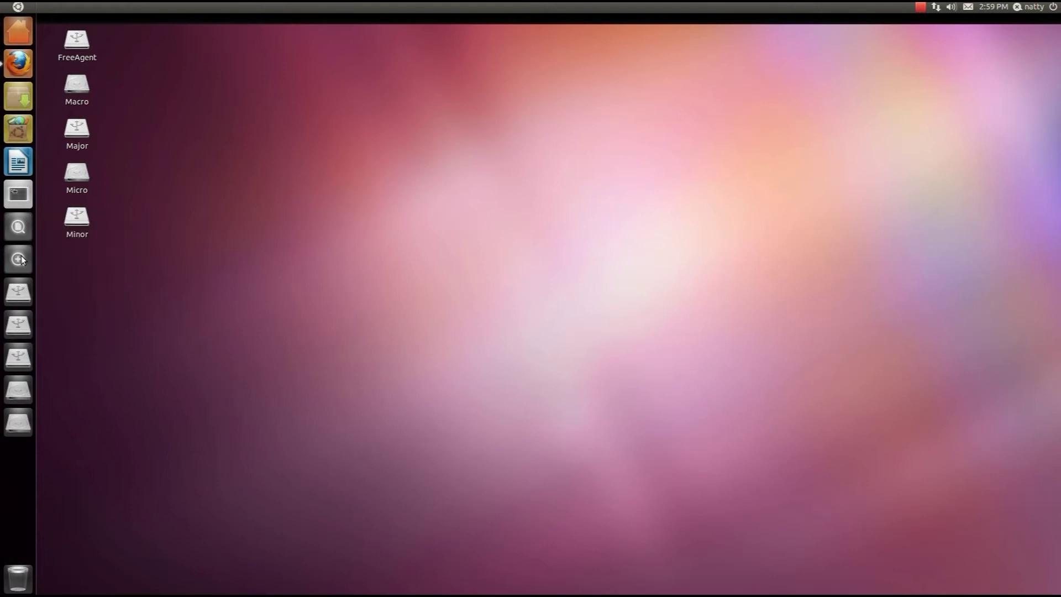
right_click(22, 261)
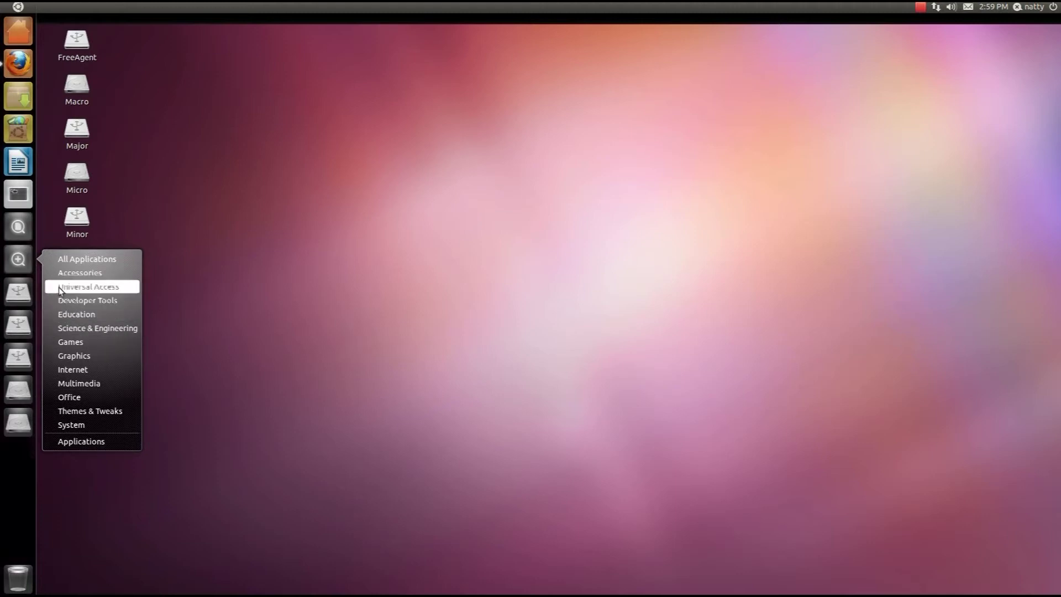
click(28, 260)
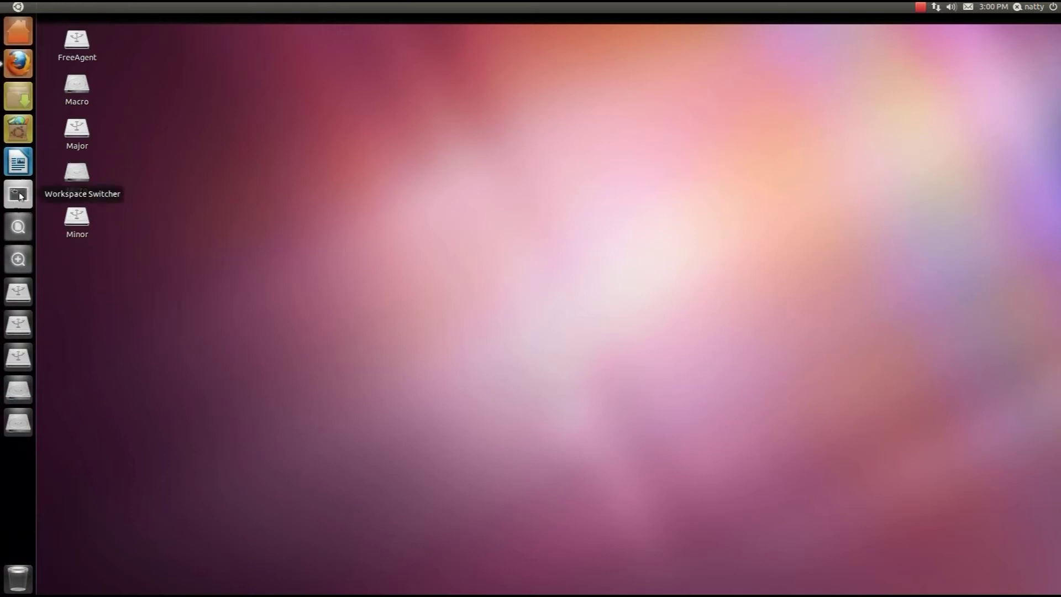
- Rearrange the launcher so the Files & Folders item sits below the Applications item
drag(40, 170, 19, 161)
drag(18, 227, 20, 359)
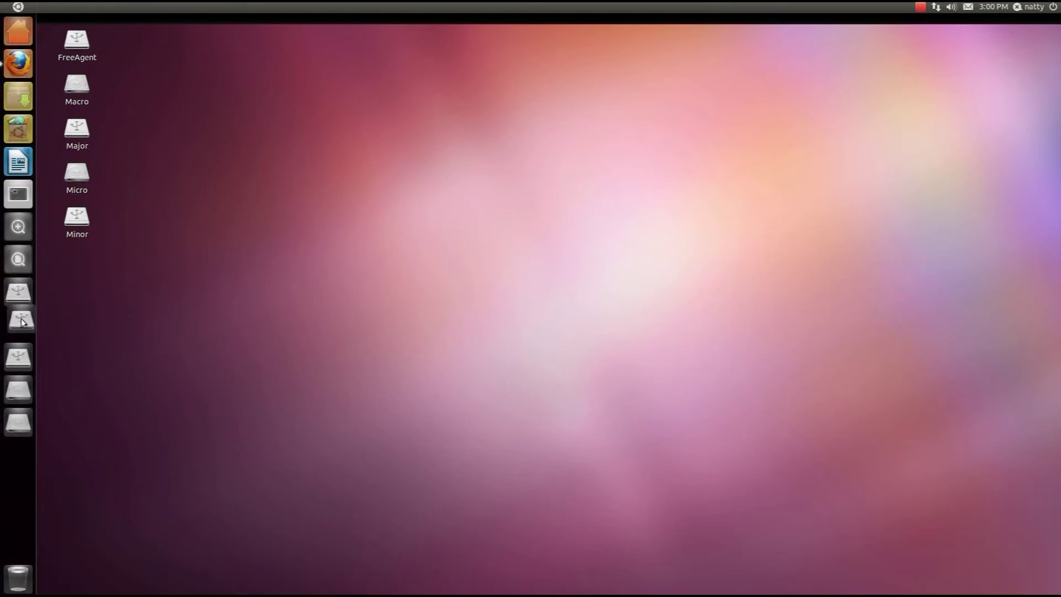
drag(19, 226, 19, 161)
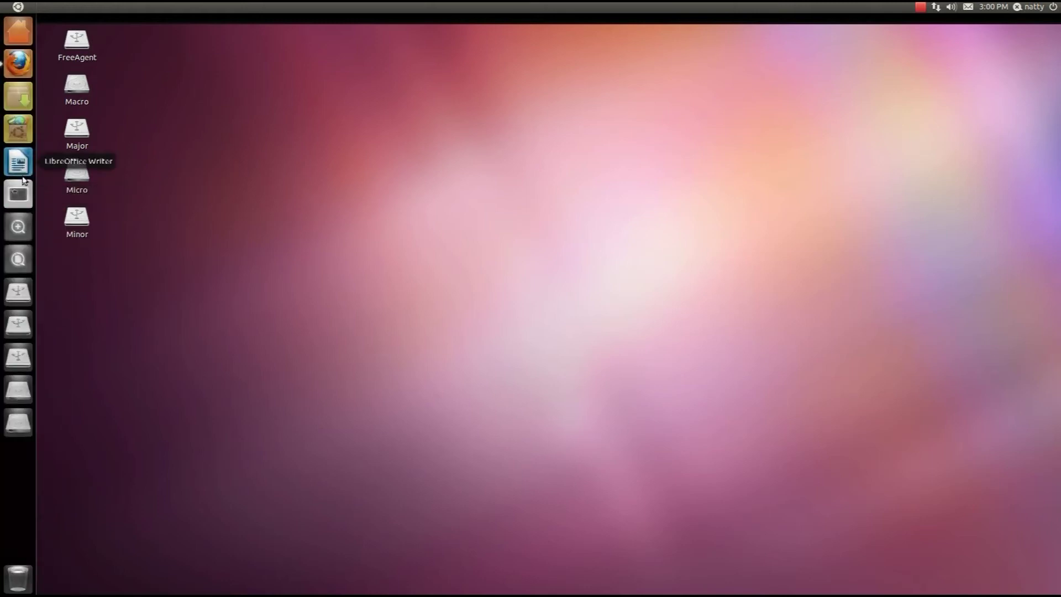
mouse_move(20, 227)
mouse_down()
mouse_move(48, 235)
mouse_move(29, 254)
mouse_move(28, 216)
mouse_move(33, 223)
mouse_up()
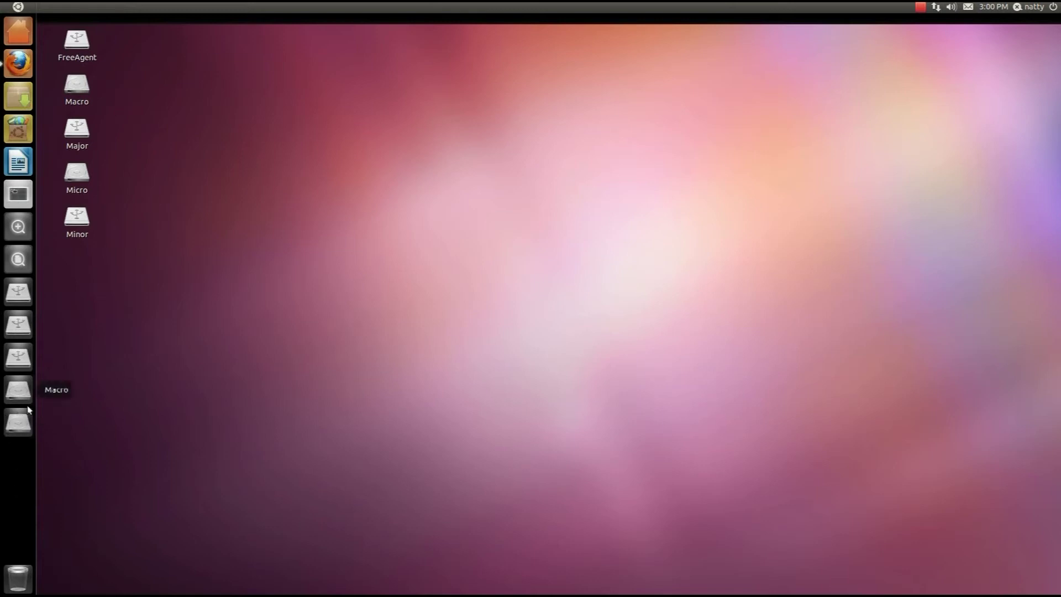
- Browse the installed applications in the Accessories category with all results expanded
click(17, 232)
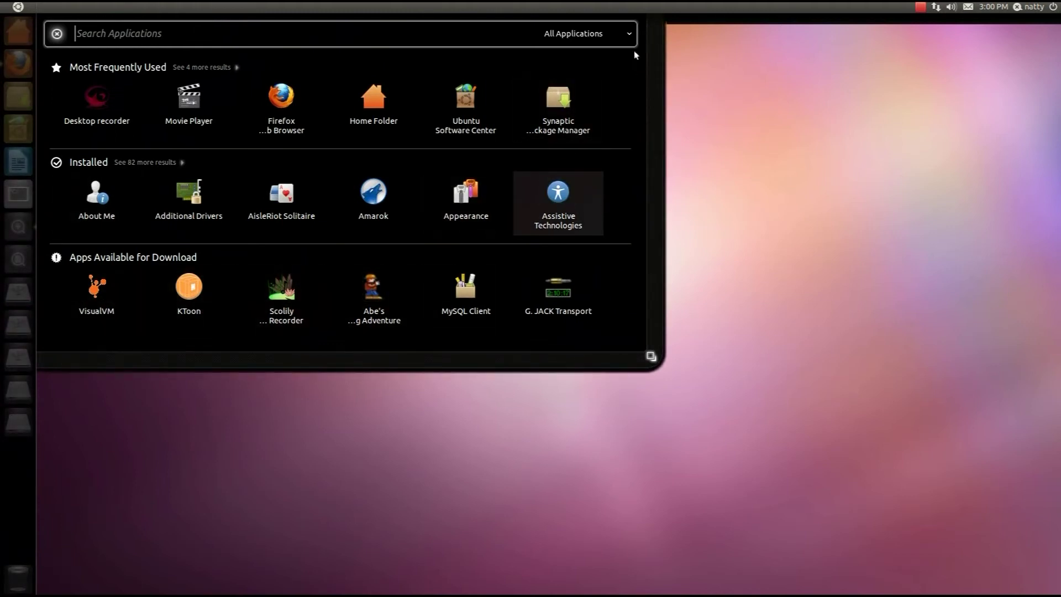
click(623, 32)
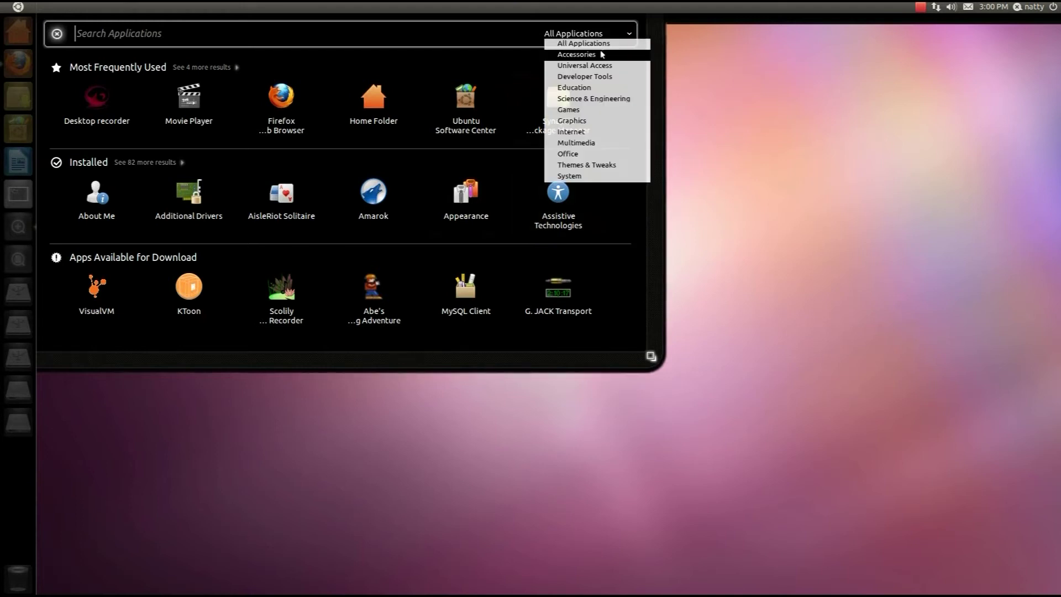
click(604, 51)
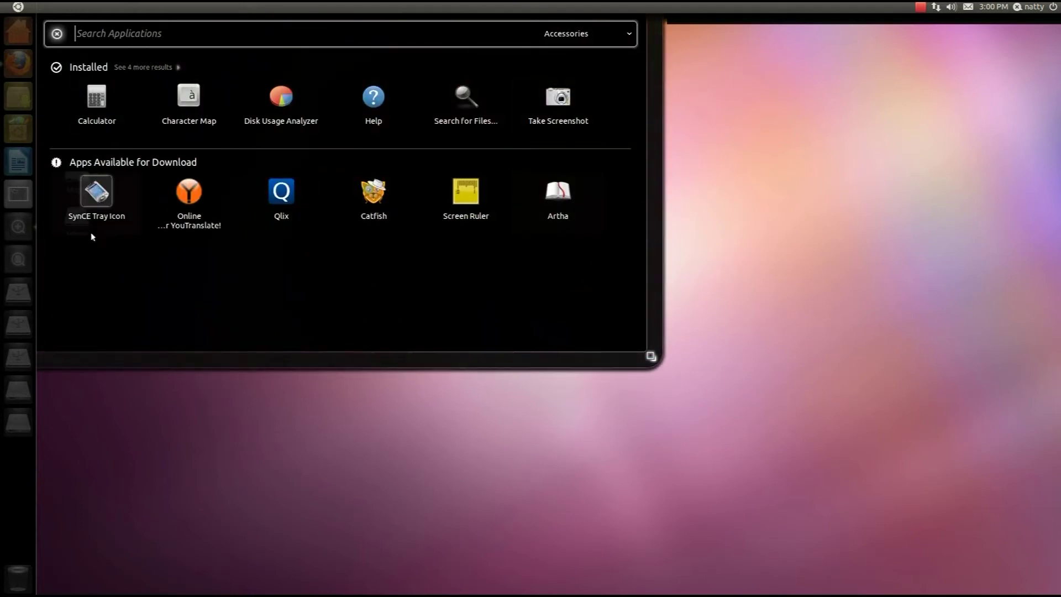
click(165, 67)
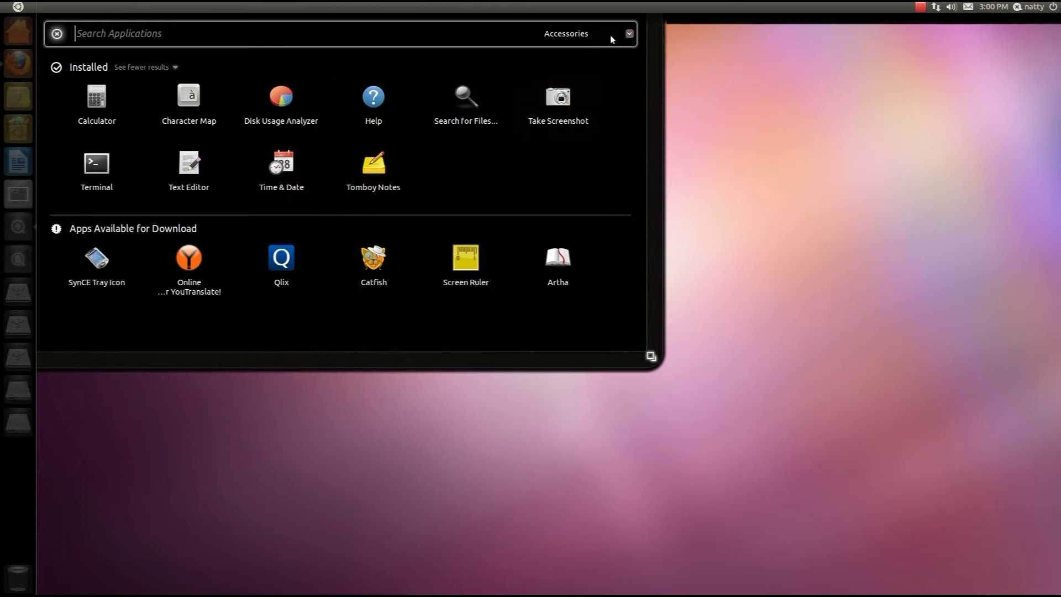
- Filter the applications to the System category and look through its frequently used, installed and downloadable programs
click(627, 34)
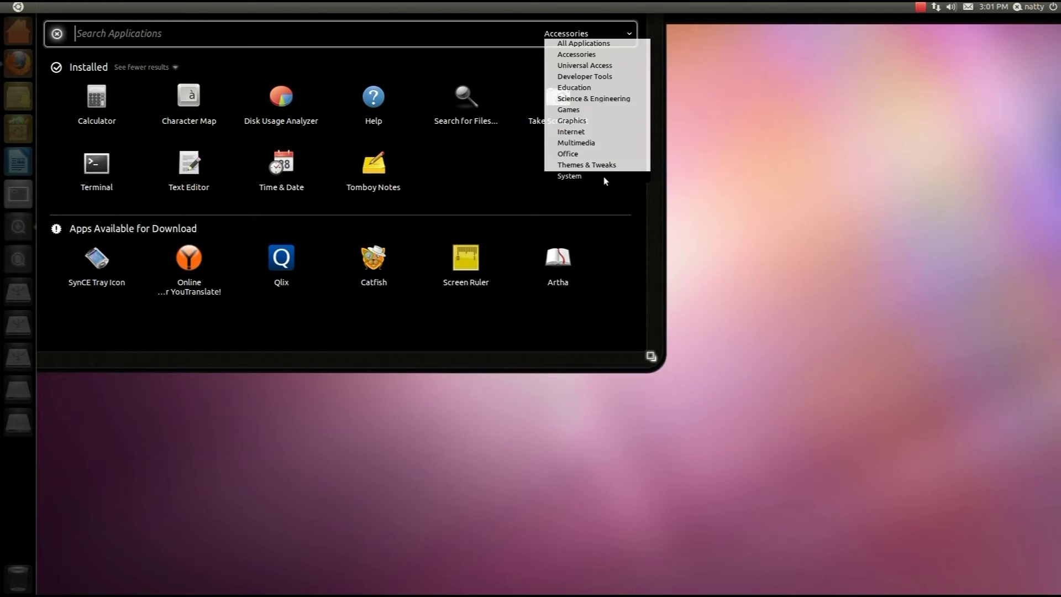
click(604, 177)
scroll(475, 287, down, 2)
scroll(466, 318, down, 1)
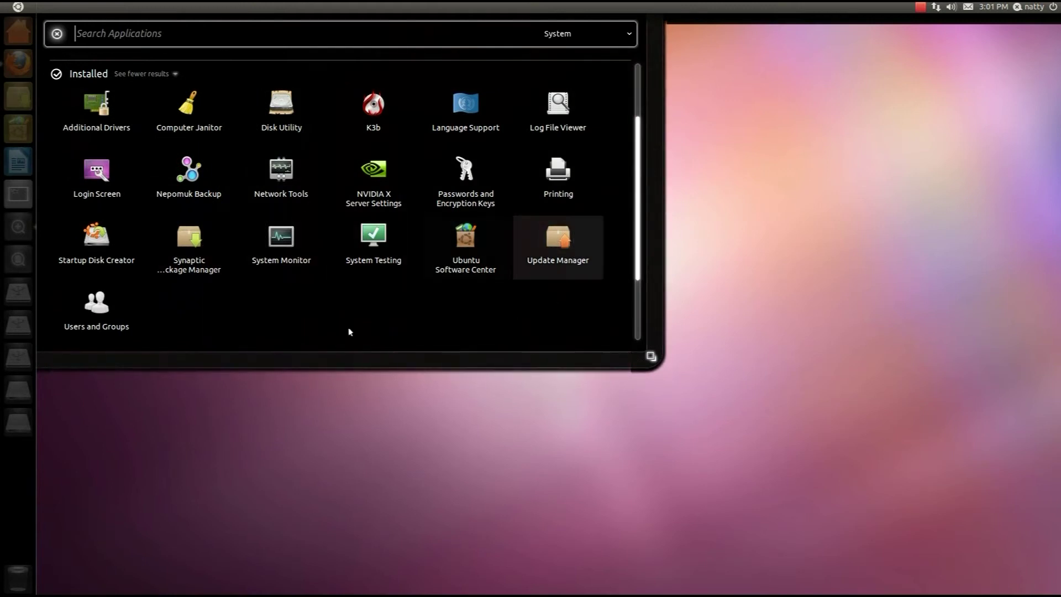
scroll(274, 314, up, 2)
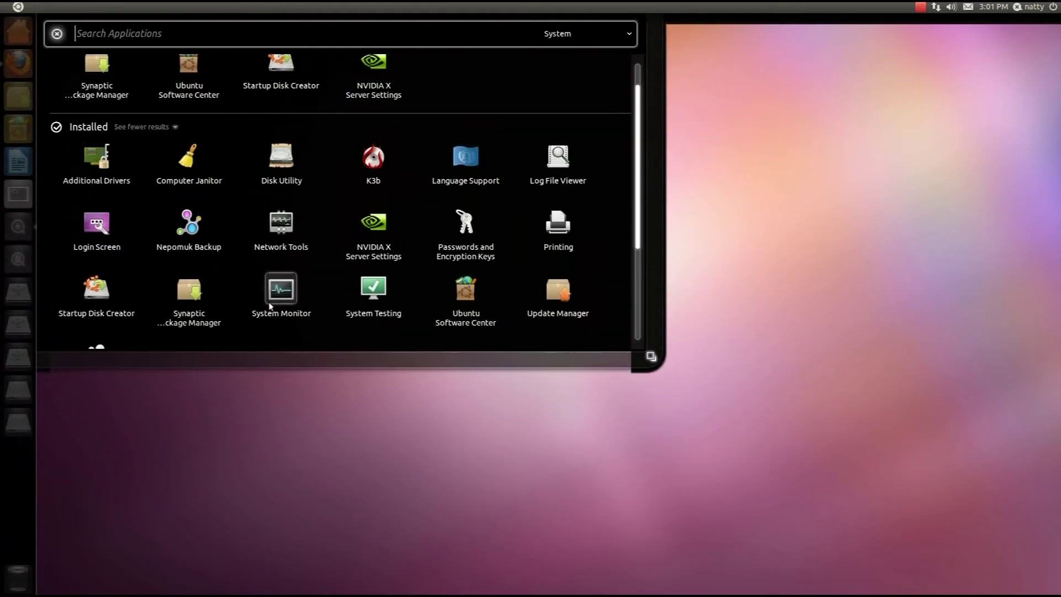
scroll(464, 230, up, 1)
scroll(462, 227, down, 5)
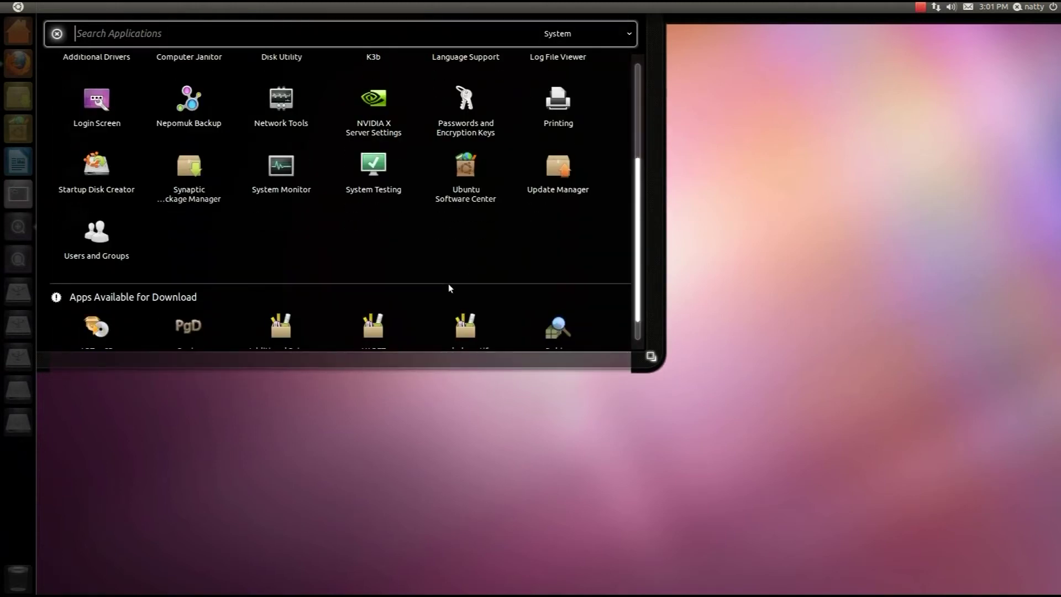
scroll(448, 284, up, 4)
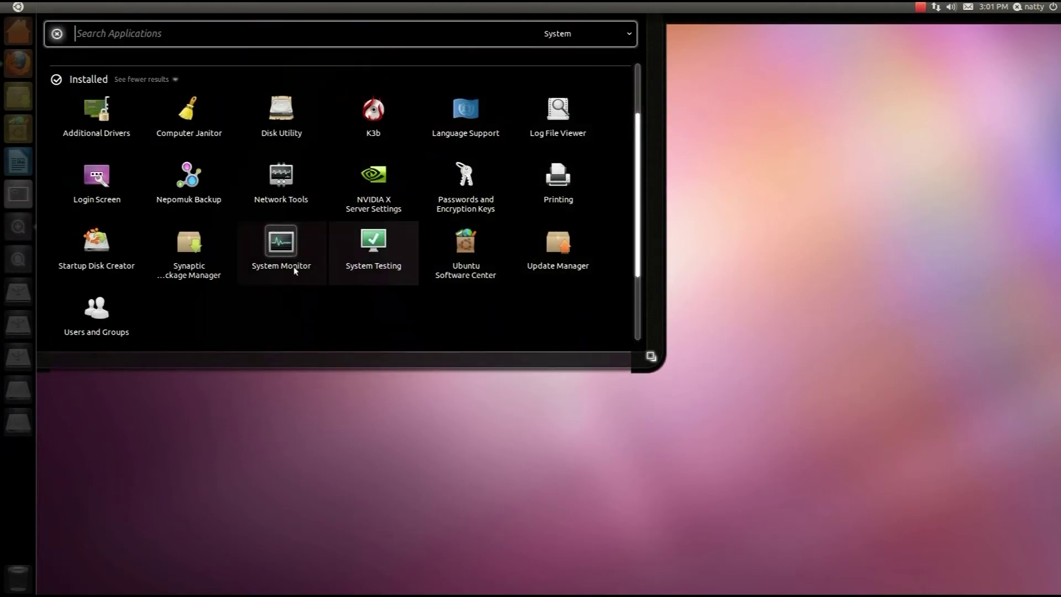
scroll(437, 272, up, 3)
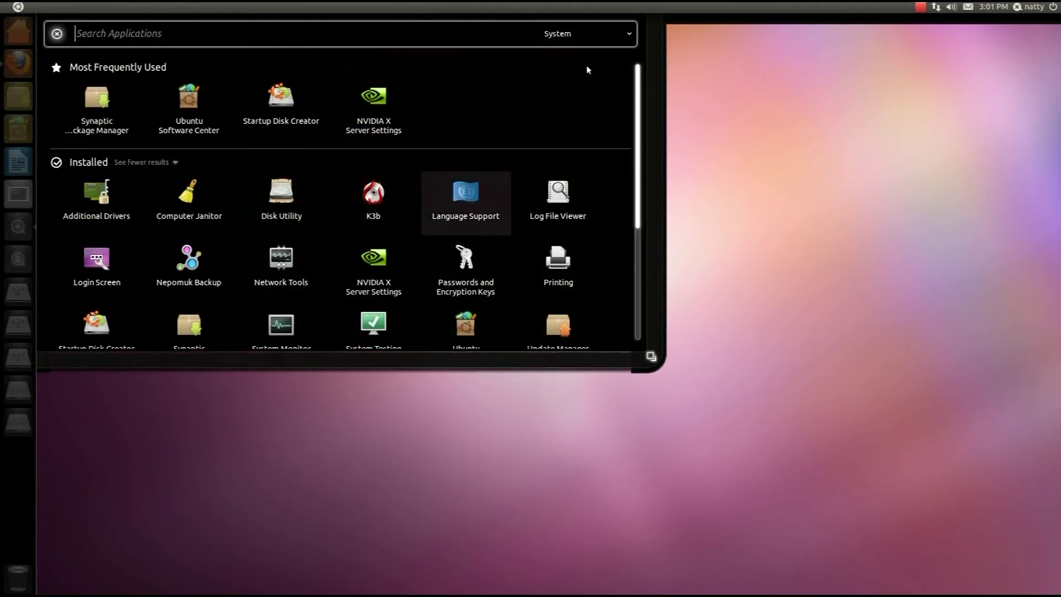
click(630, 34)
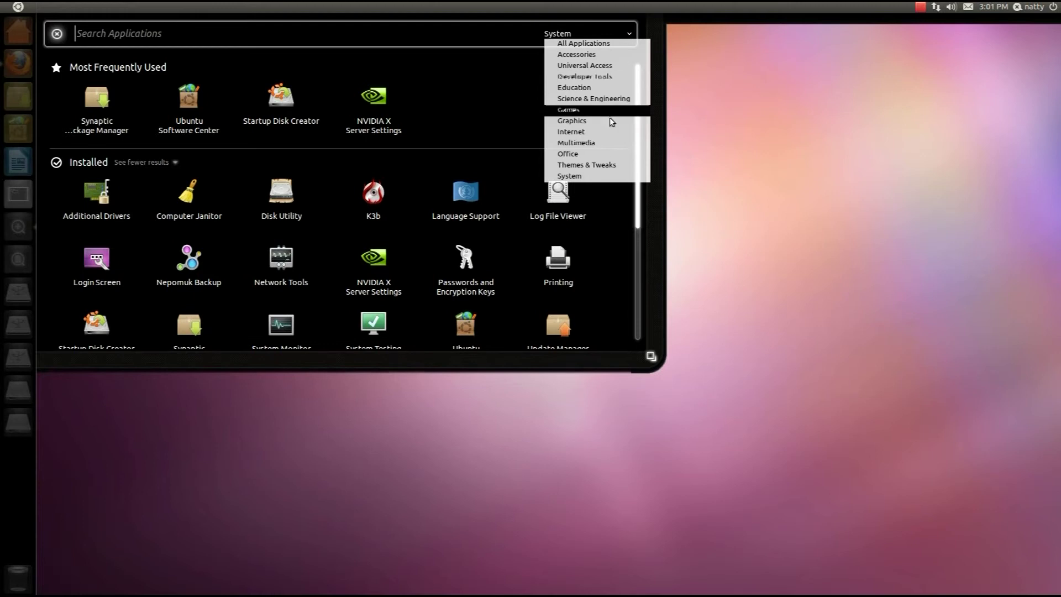
click(612, 197)
scroll(611, 222, down, 4)
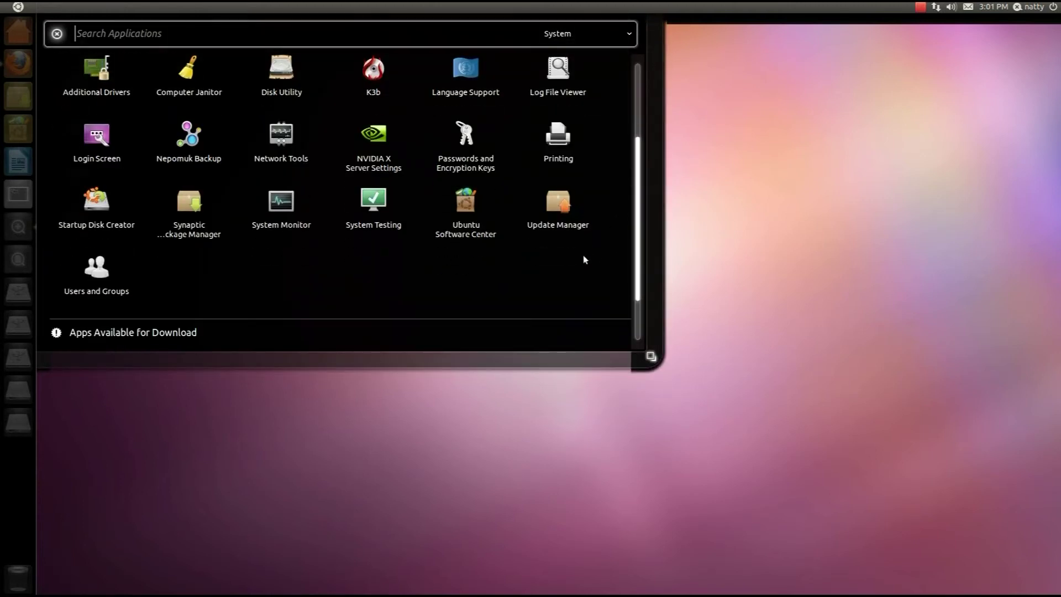
scroll(584, 257, up, 1)
scroll(582, 254, up, 1)
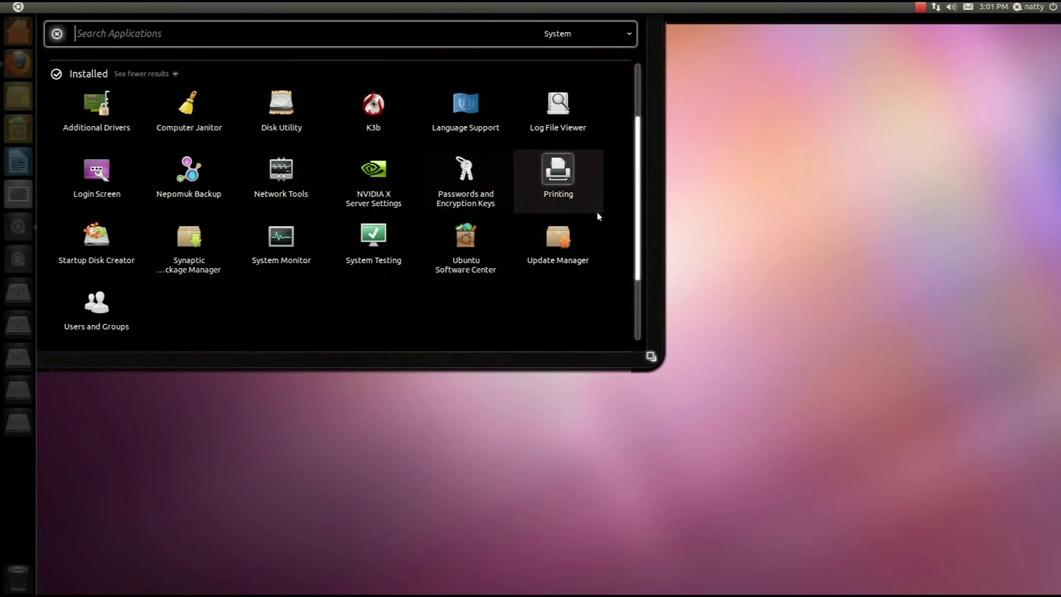
- Filter the applications to Themes & Tweaks and look through the installed settings tools
click(628, 40)
click(592, 166)
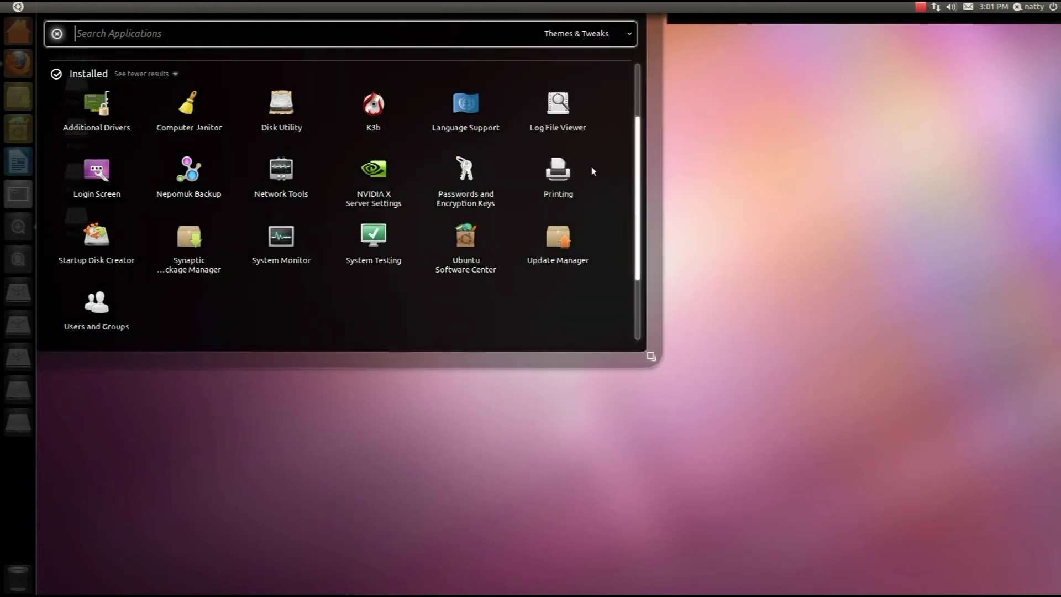
scroll(451, 267, down, 5)
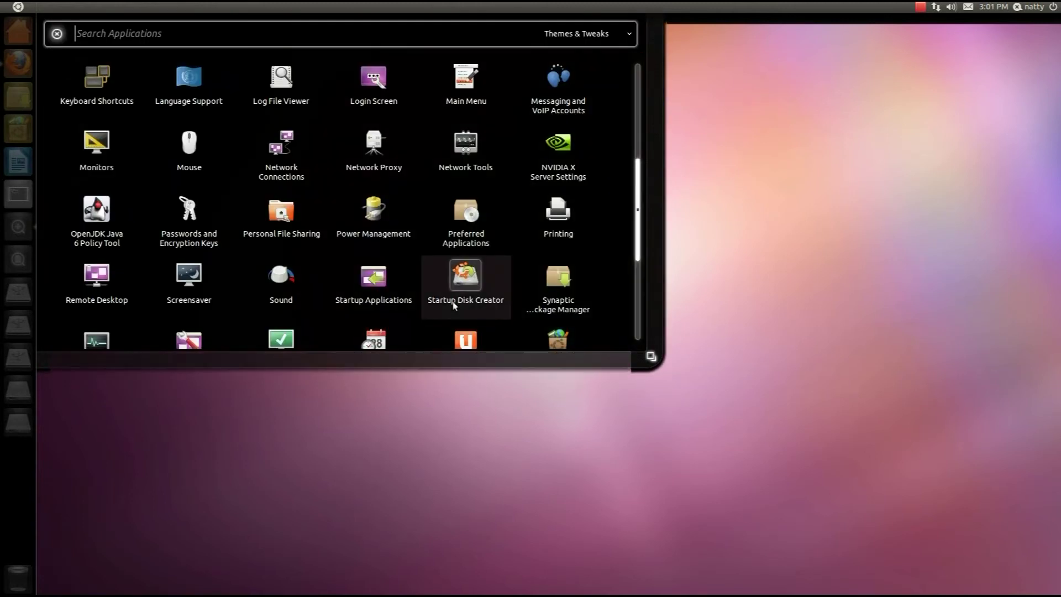
scroll(437, 306, down, 5)
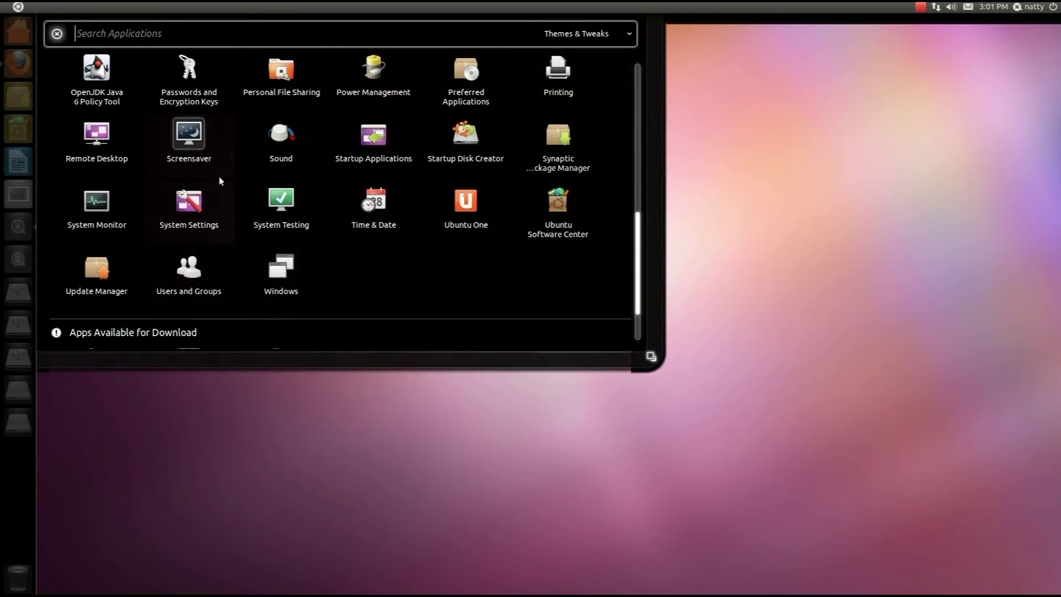
scroll(219, 177, up, 1)
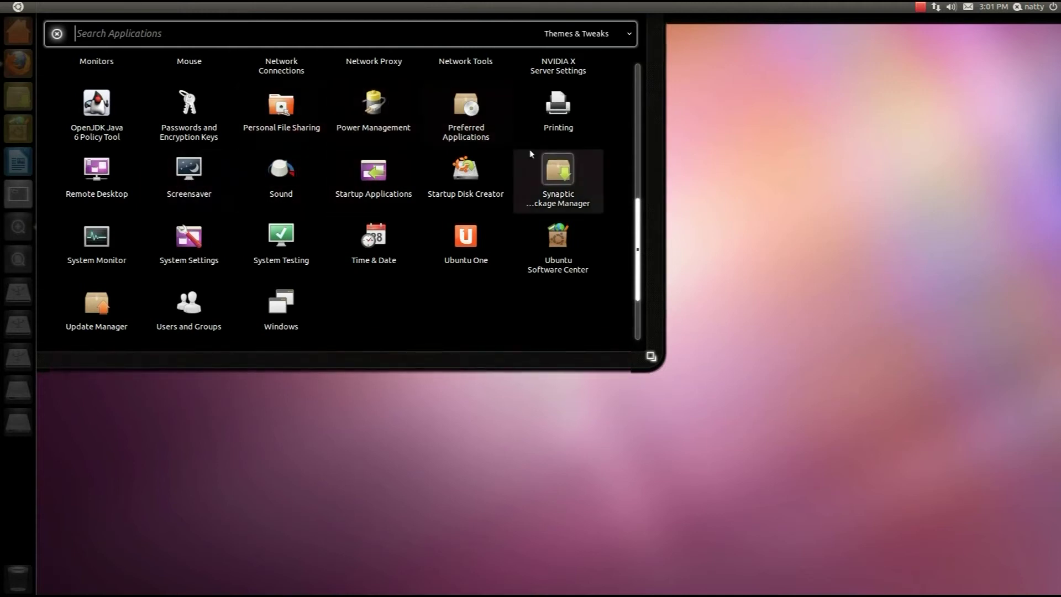
scroll(530, 149, down, 1)
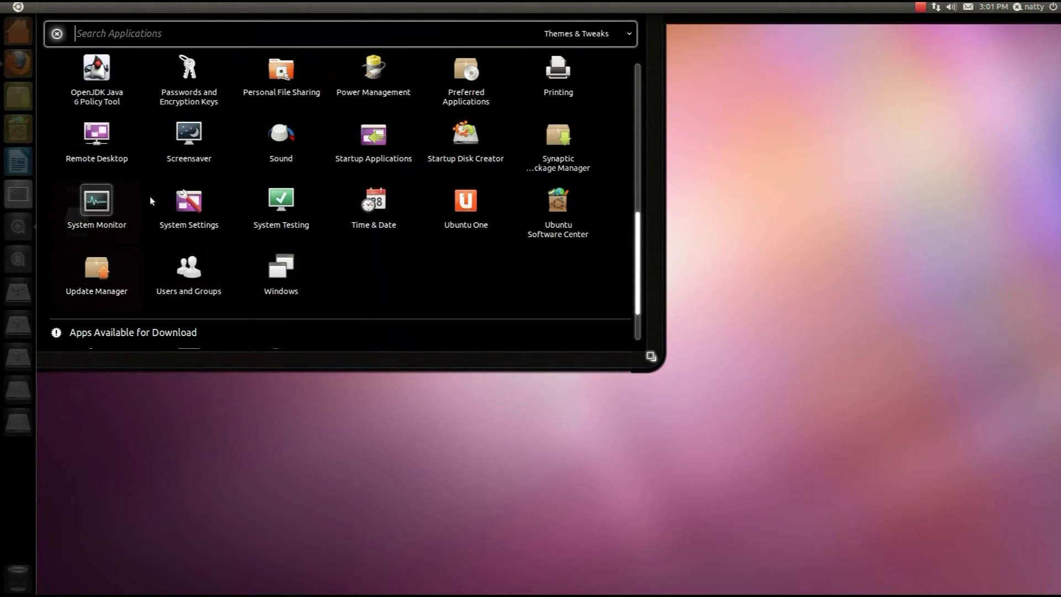
- Filter the applications to System and return to Themes & Tweaks to compare the two categories
click(606, 35)
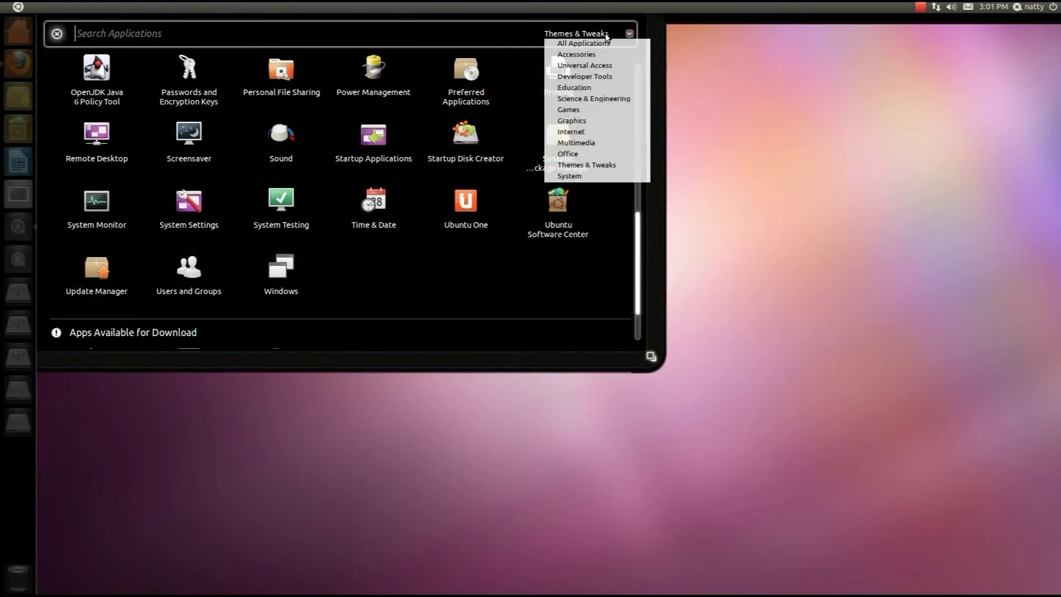
click(602, 175)
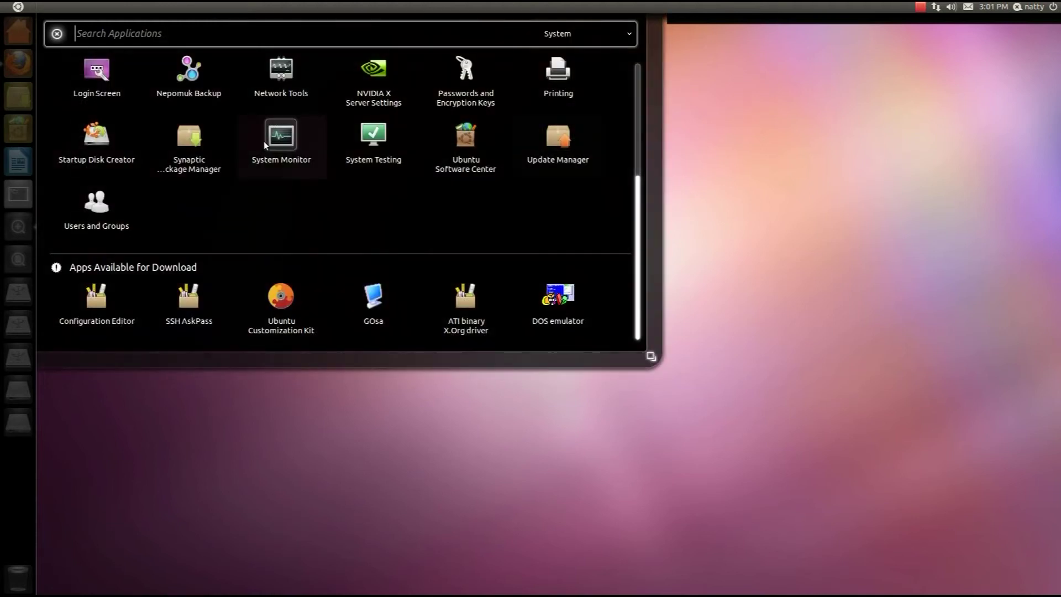
click(616, 44)
click(589, 164)
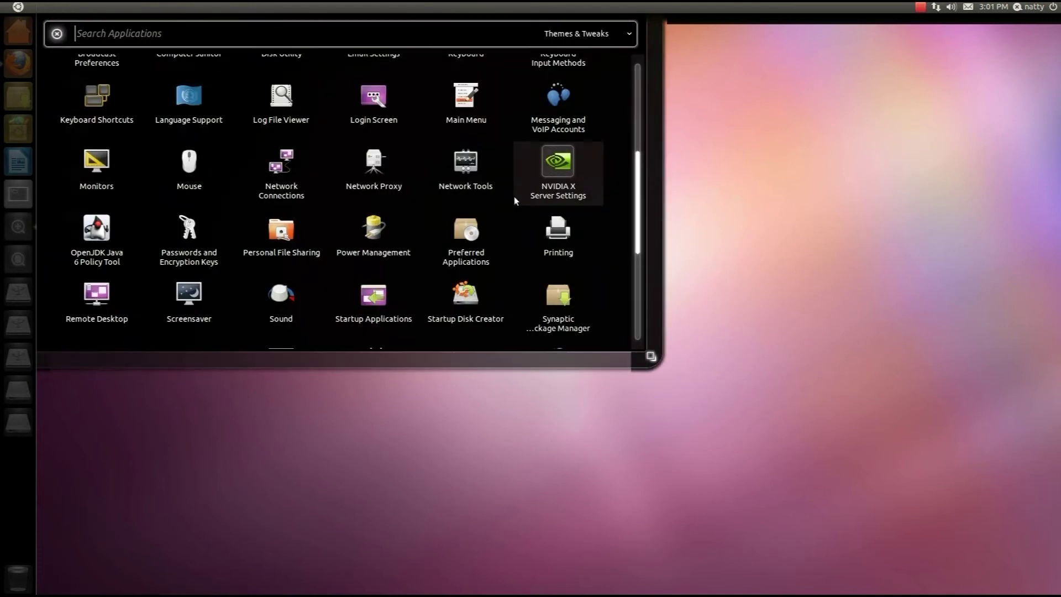
- Examine the full list of installed preference and administration tools under Themes & Tweaks
scroll(514, 196, down, 3)
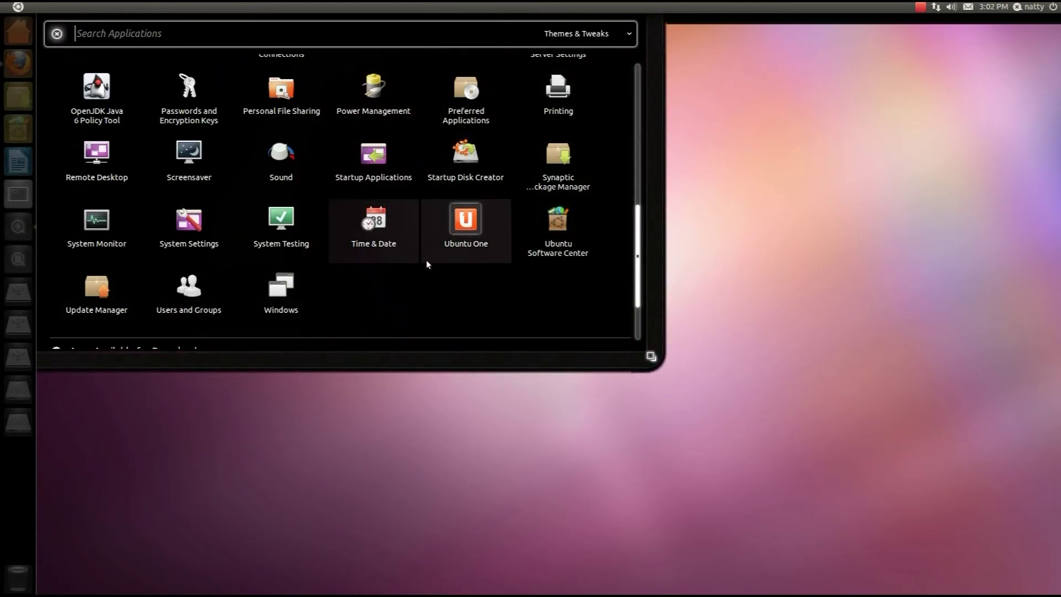
scroll(429, 263, up, 3)
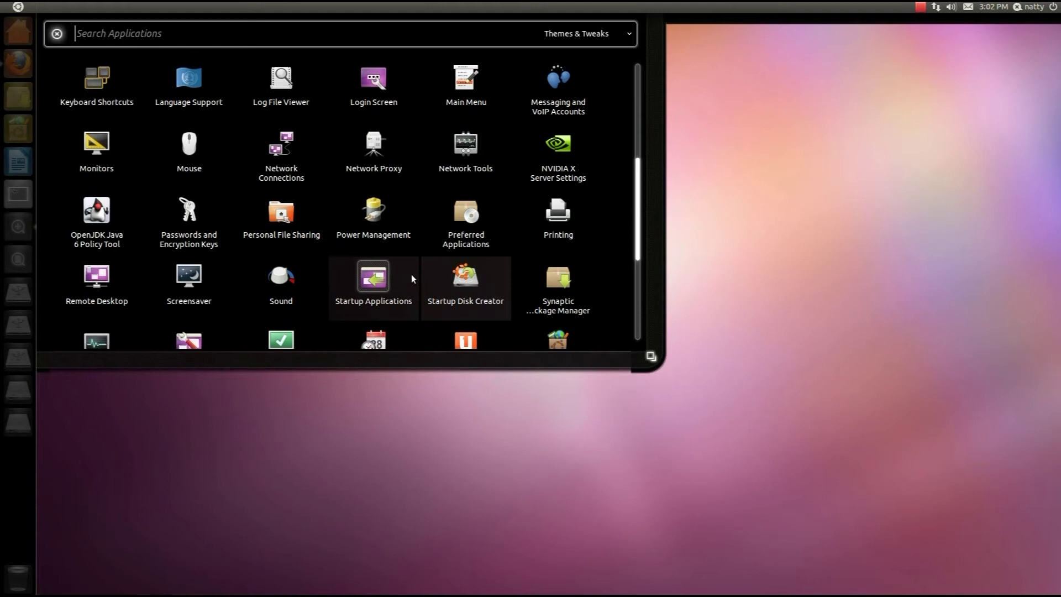
scroll(448, 257, up, 5)
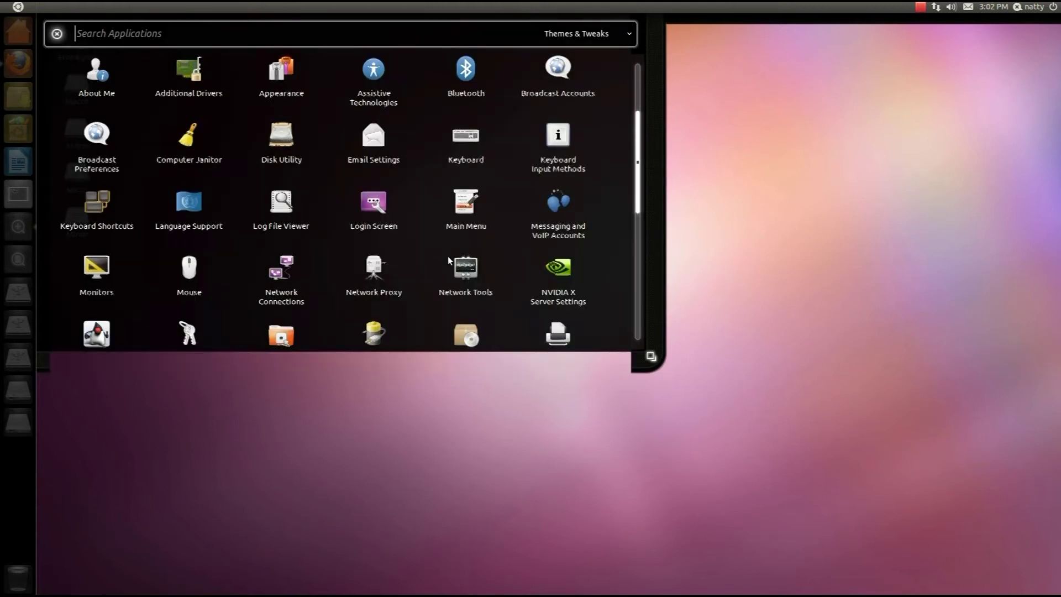
scroll(447, 257, up, 1)
scroll(446, 258, down, 4)
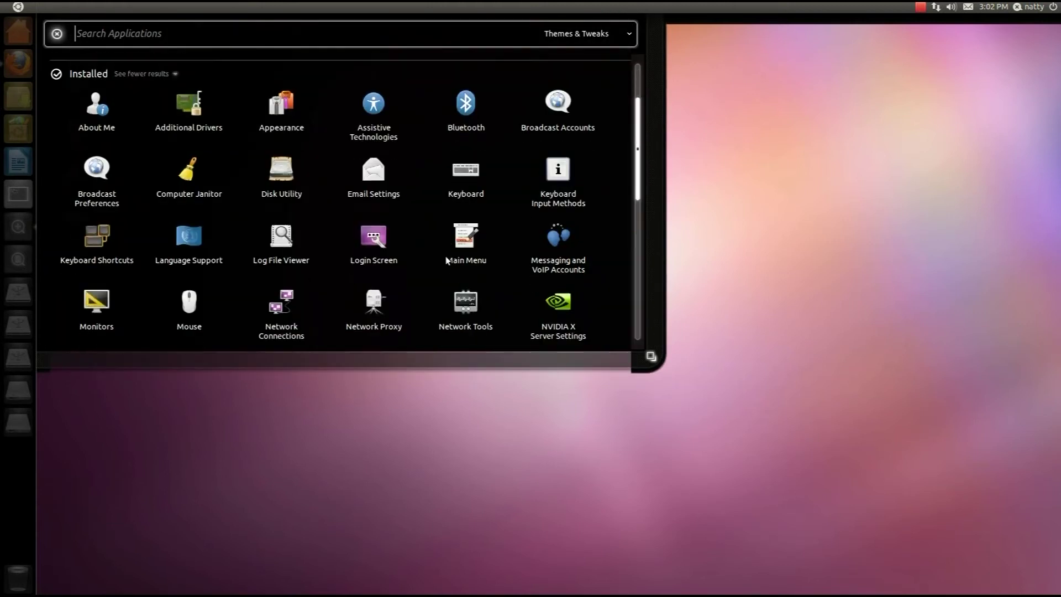
scroll(446, 268, down, 5)
scroll(449, 268, up, 6)
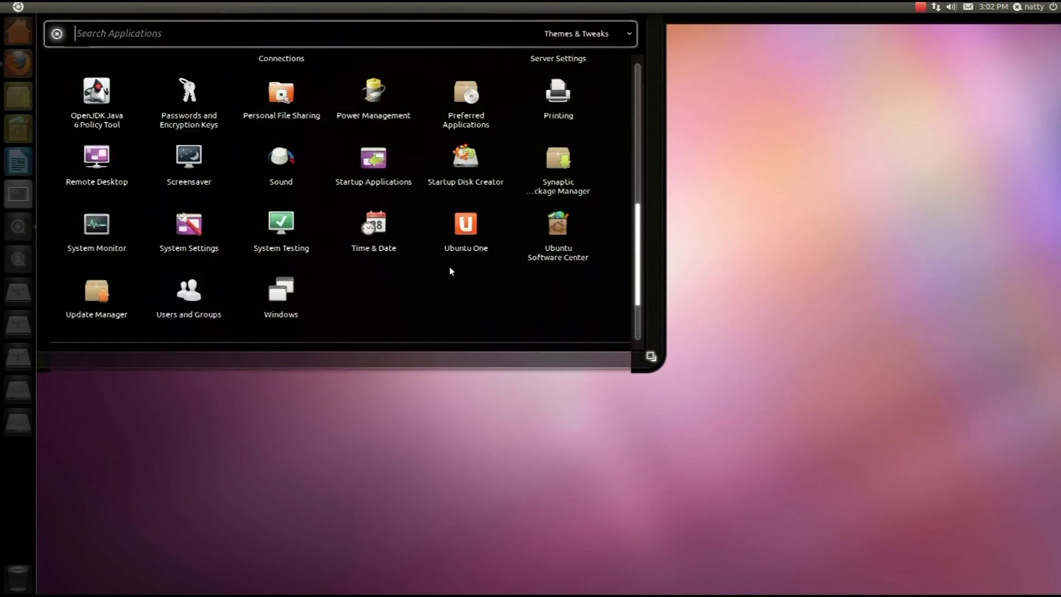
scroll(453, 267, up, 4)
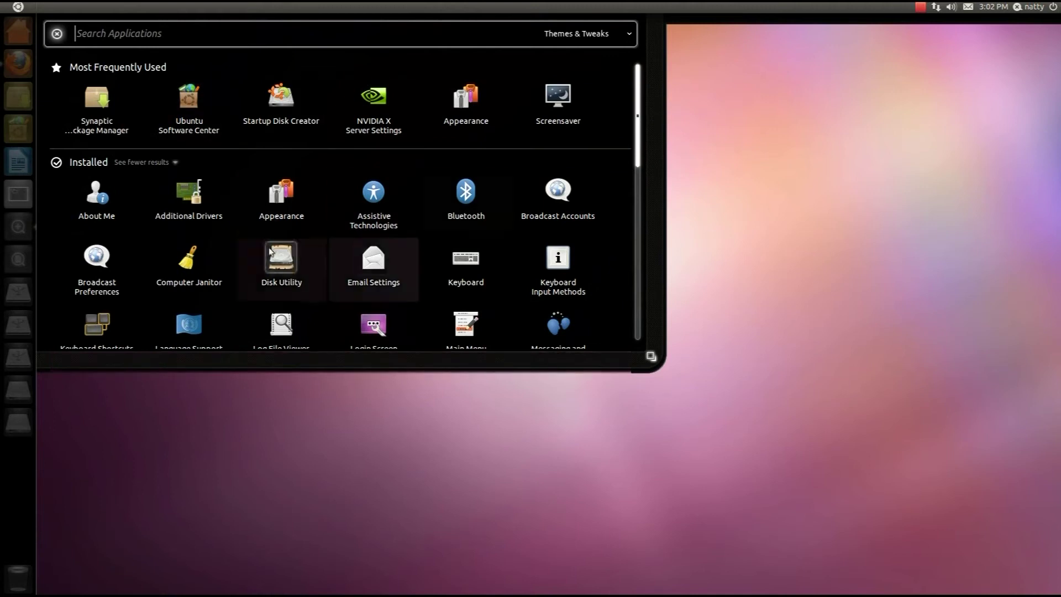
scroll(327, 279, down, 3)
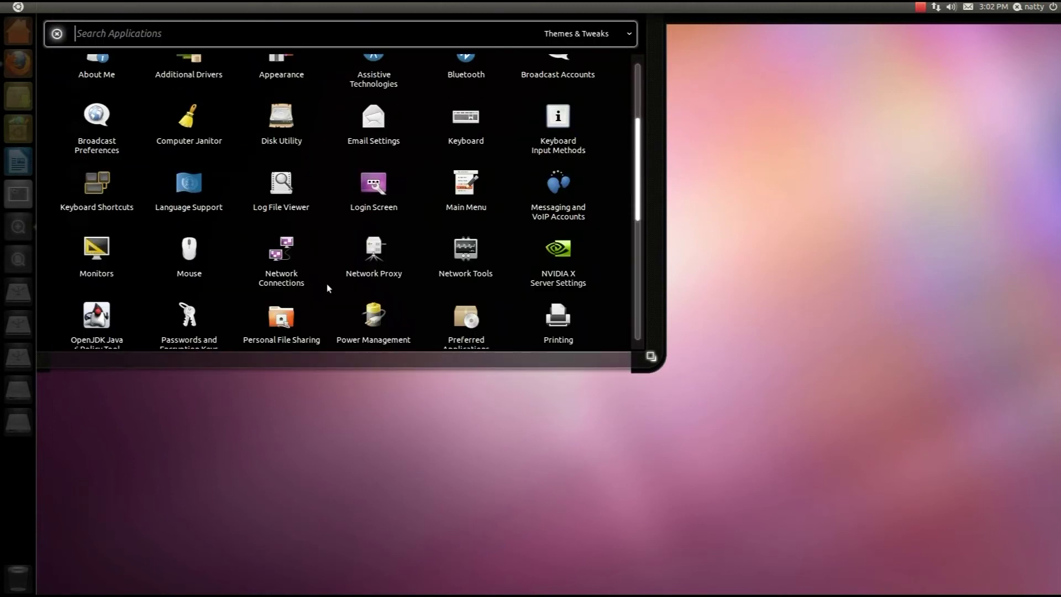
scroll(364, 272, down, 3)
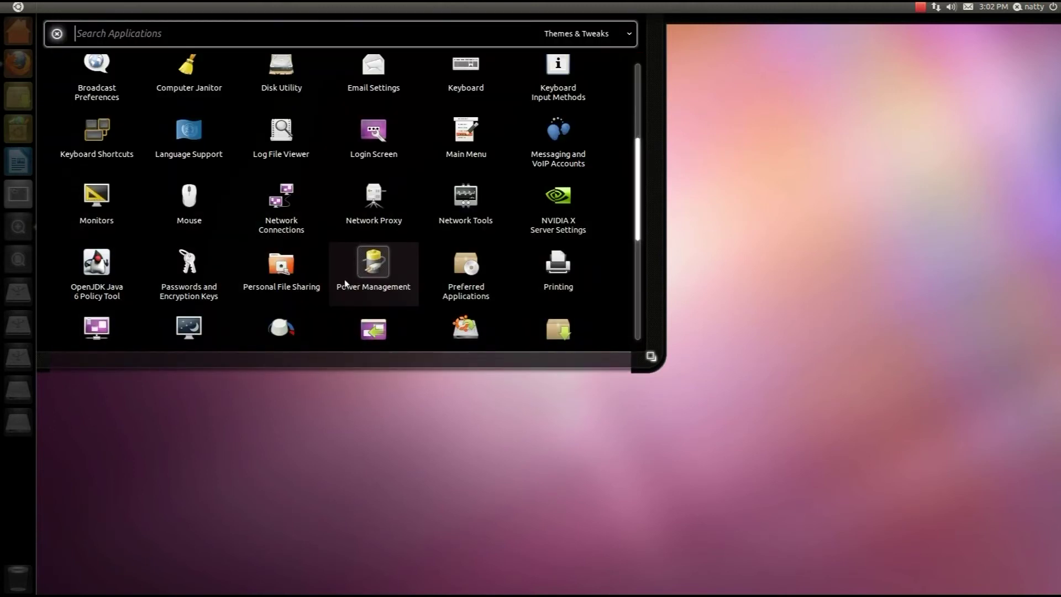
scroll(403, 296, down, 3)
scroll(399, 267, up, 3)
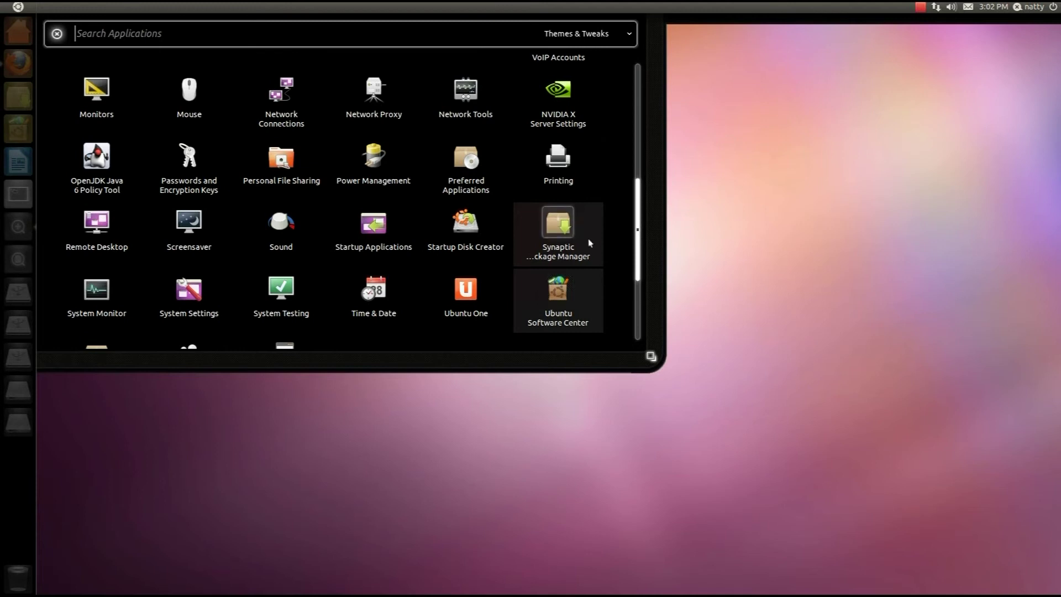
scroll(602, 287, down, 1)
scroll(602, 287, up, 3)
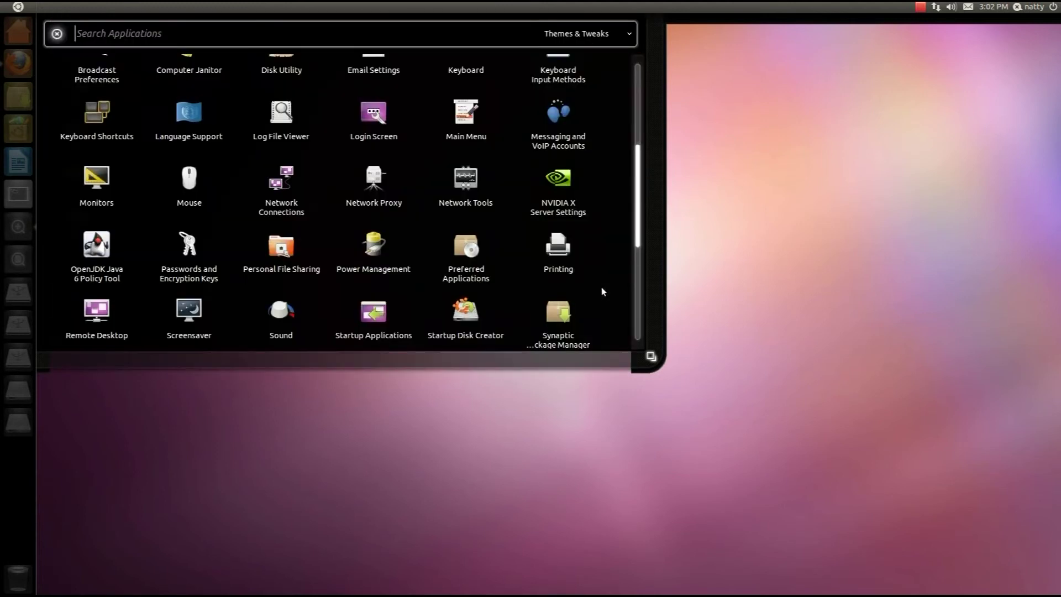
scroll(601, 287, down, 3)
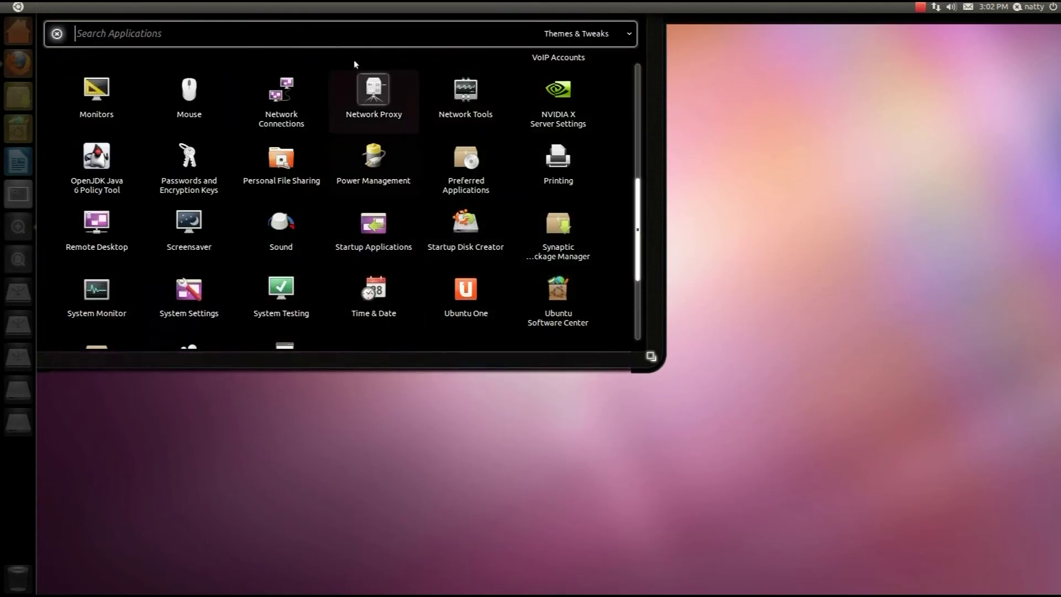
scroll(300, 288, down, 2)
key(Escape)
scroll(335, 268, up, 8)
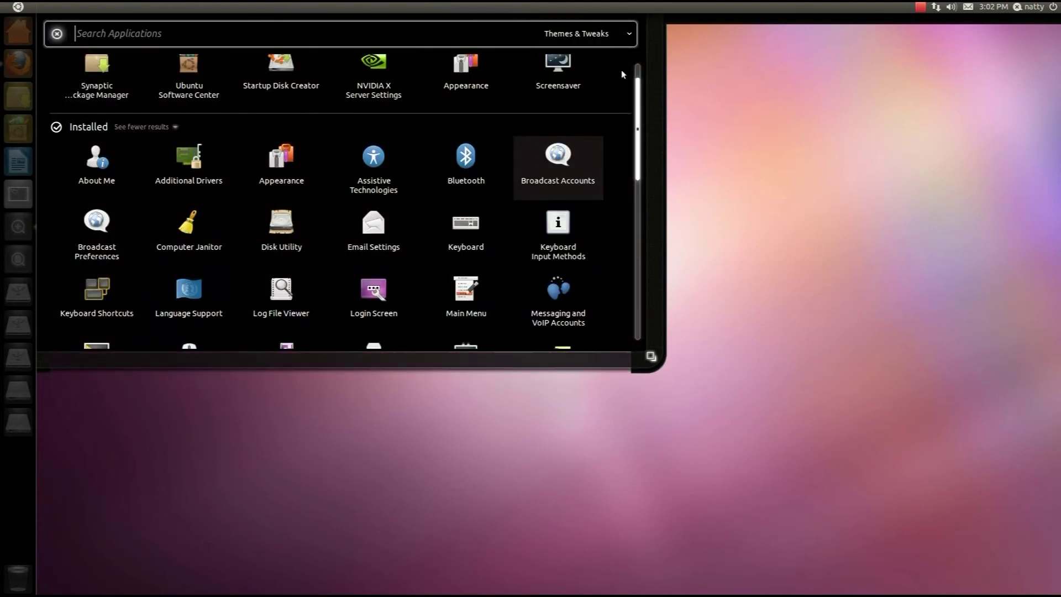
- Check the application category list, open the Bluetooth preferences and close them again
click(630, 34)
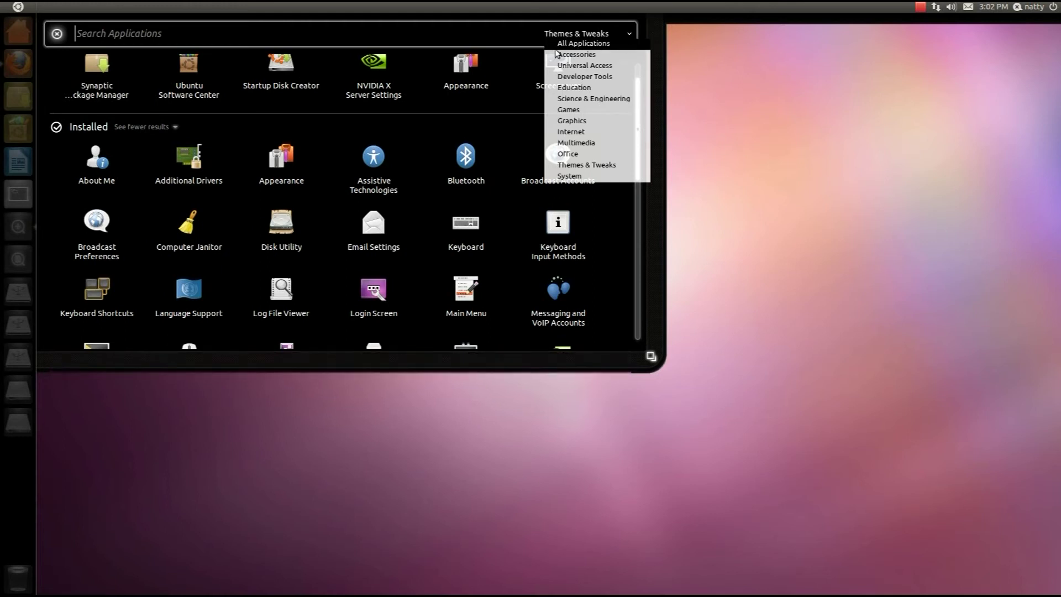
click(479, 161)
click(654, 418)
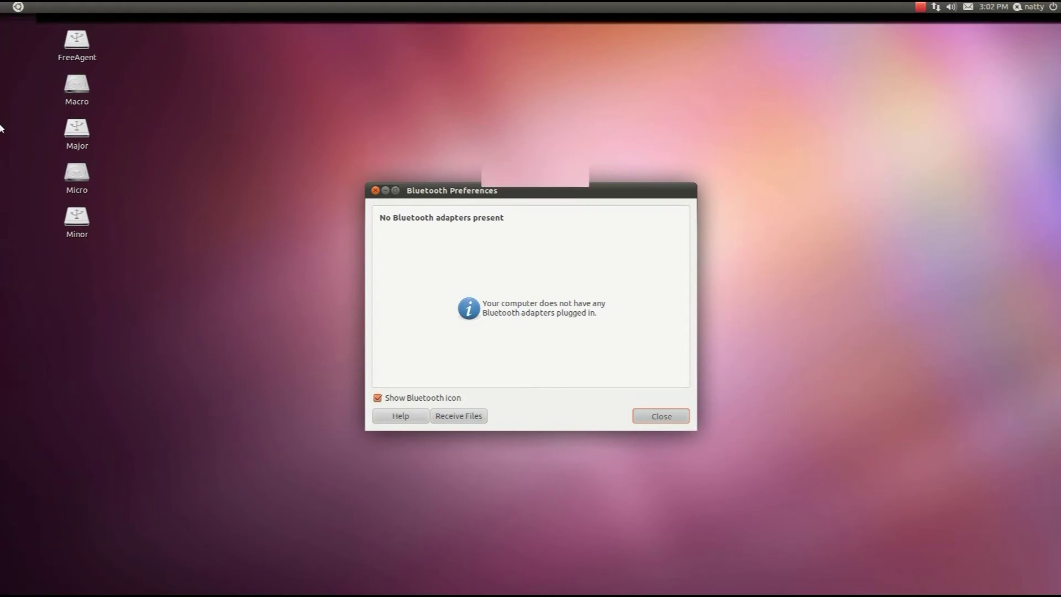
- Launch the Text Editor from the fully expanded installed Accessories applications and close its window
mouse_move(1, 128)
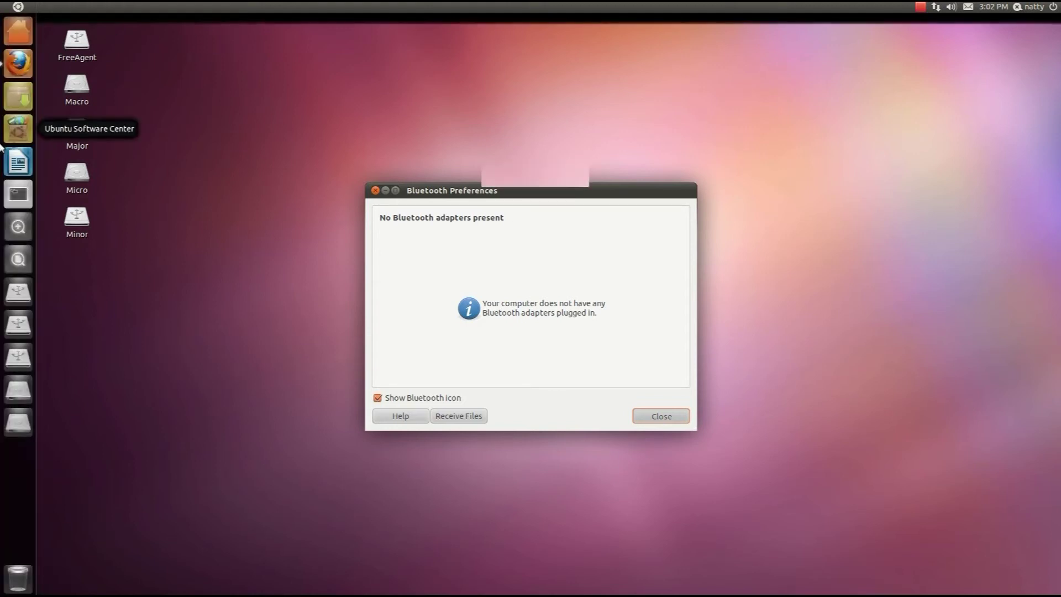
click(19, 231)
click(630, 34)
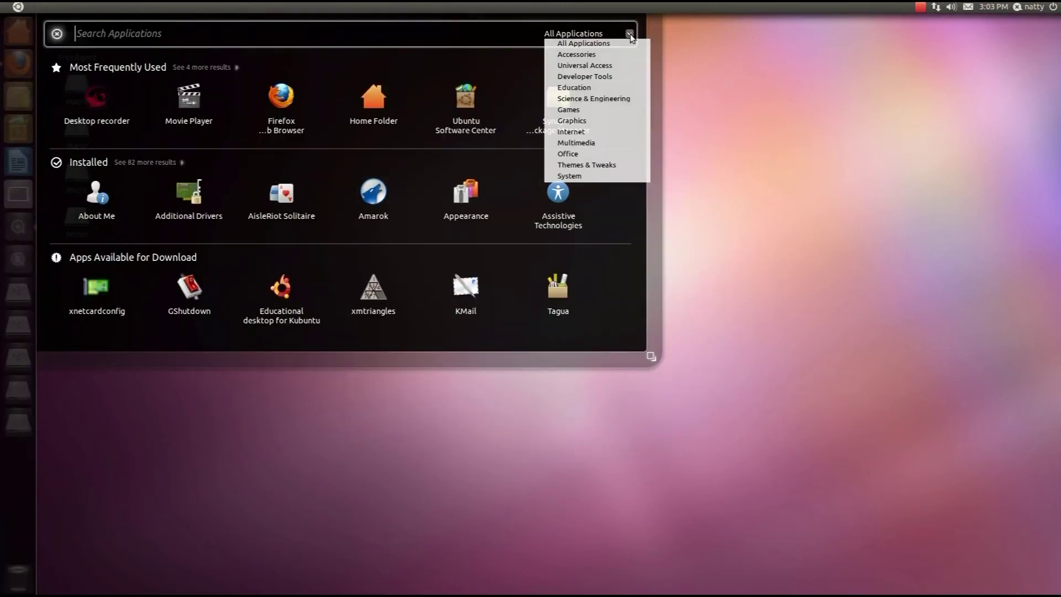
click(569, 49)
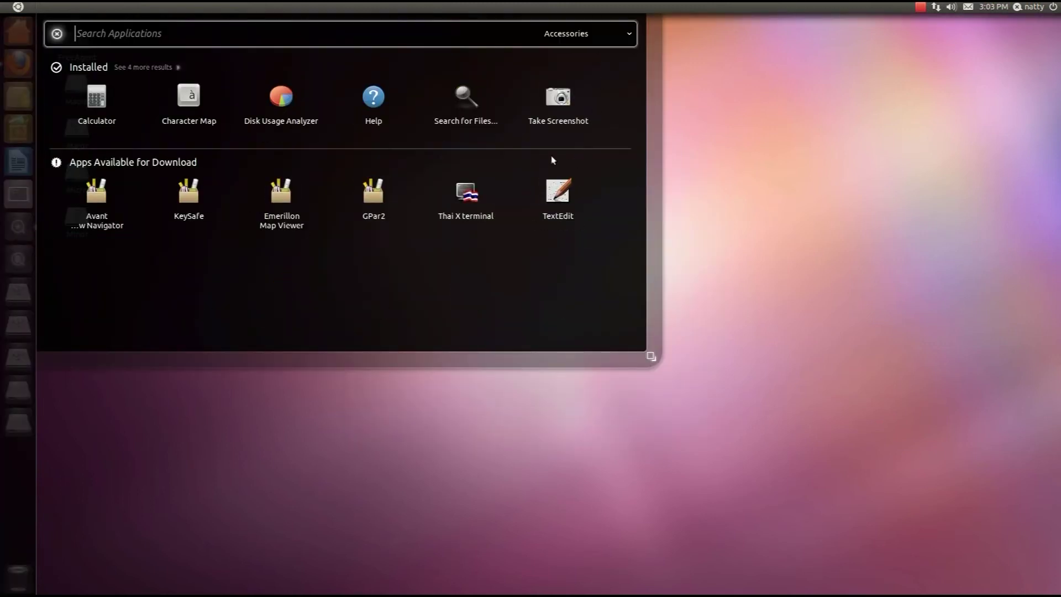
click(142, 68)
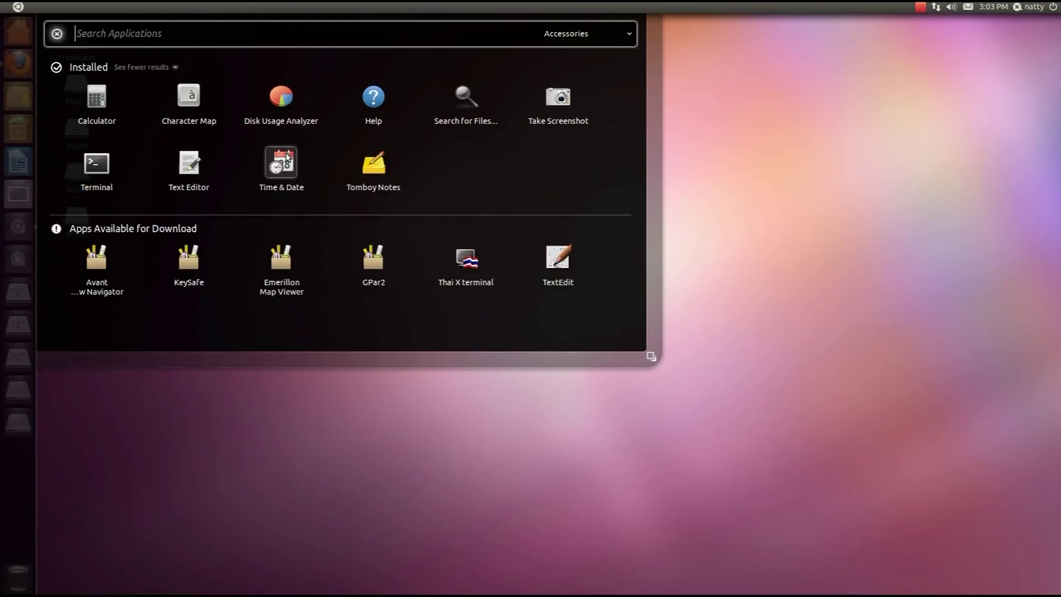
click(191, 165)
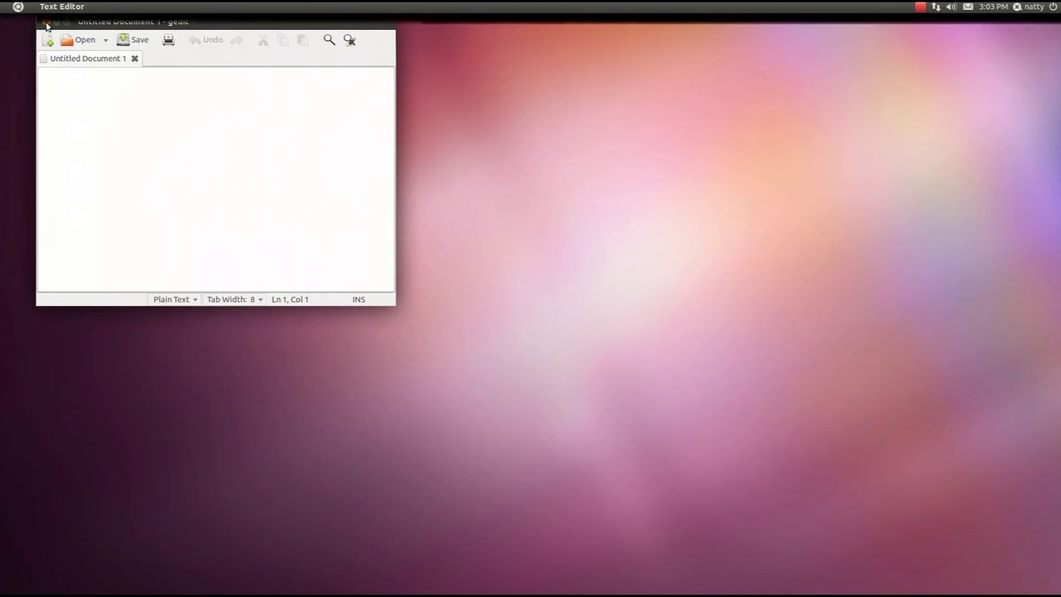
click(46, 22)
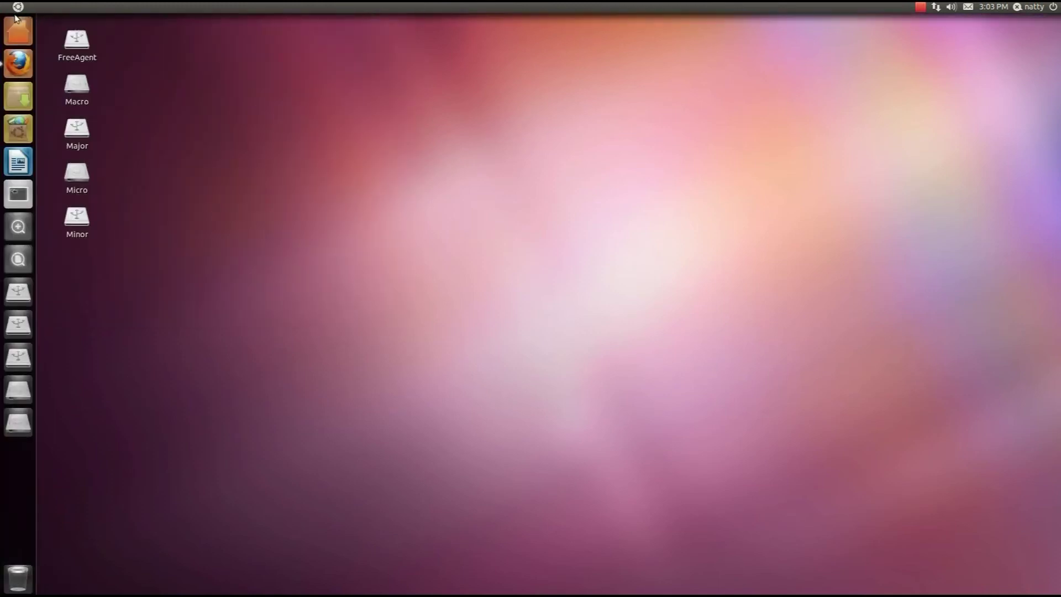
- Reopen the view of all applications, look at its category choices and return to the desktop
click(22, 235)
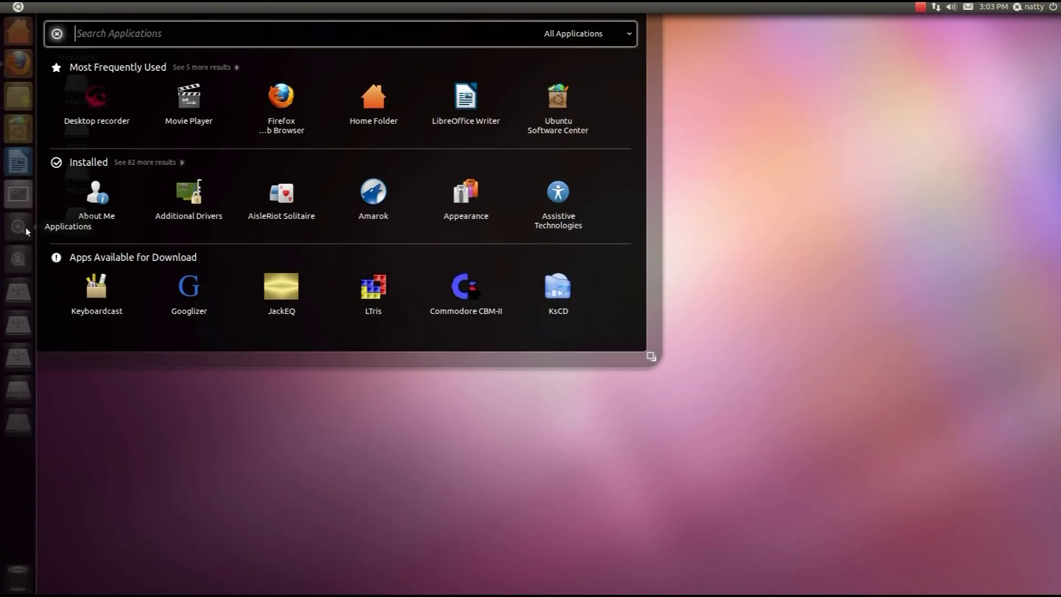
click(629, 26)
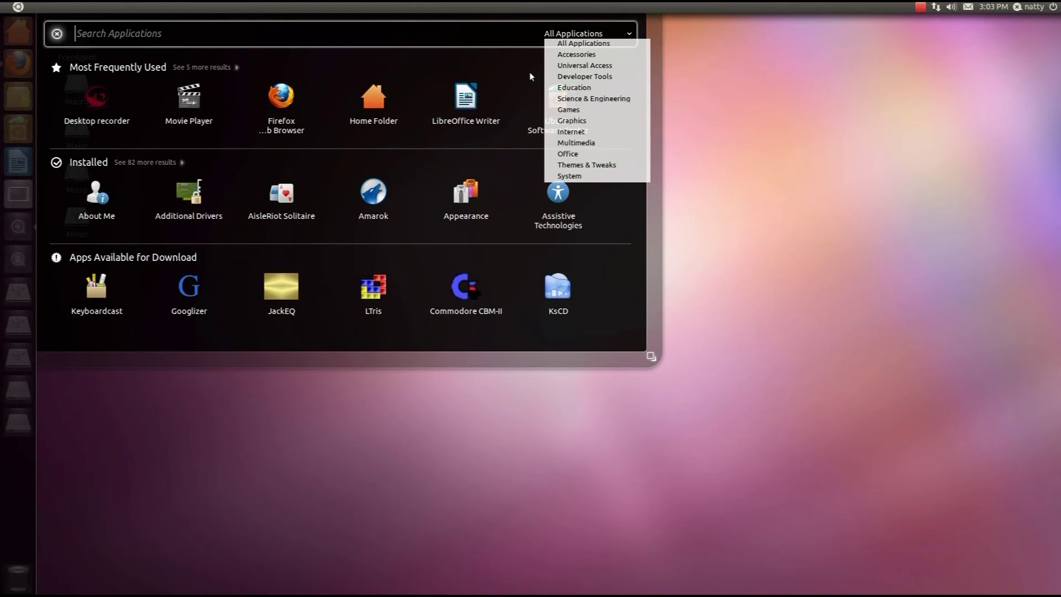
click(650, 261)
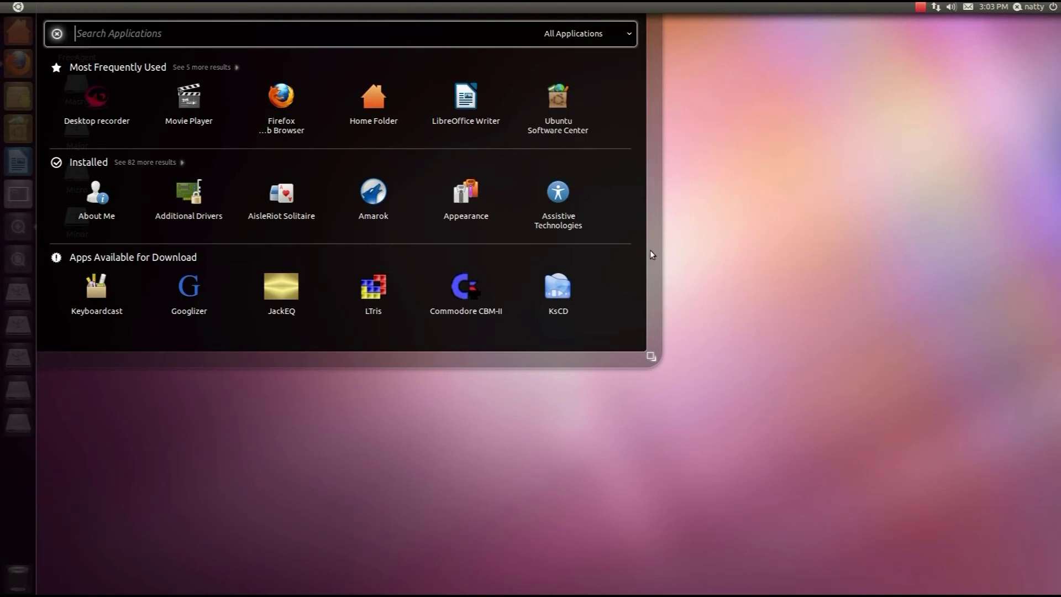
click(18, 7)
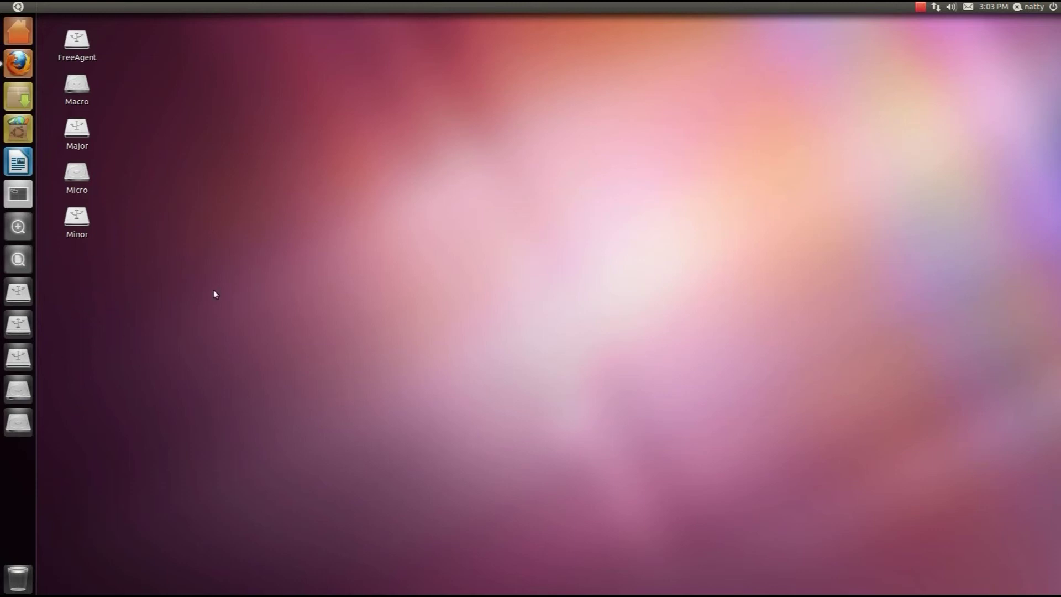
- Check the desktop's creation options, try to place a copy of Amarok on the desktop and dismiss the error
right_click(117, 293)
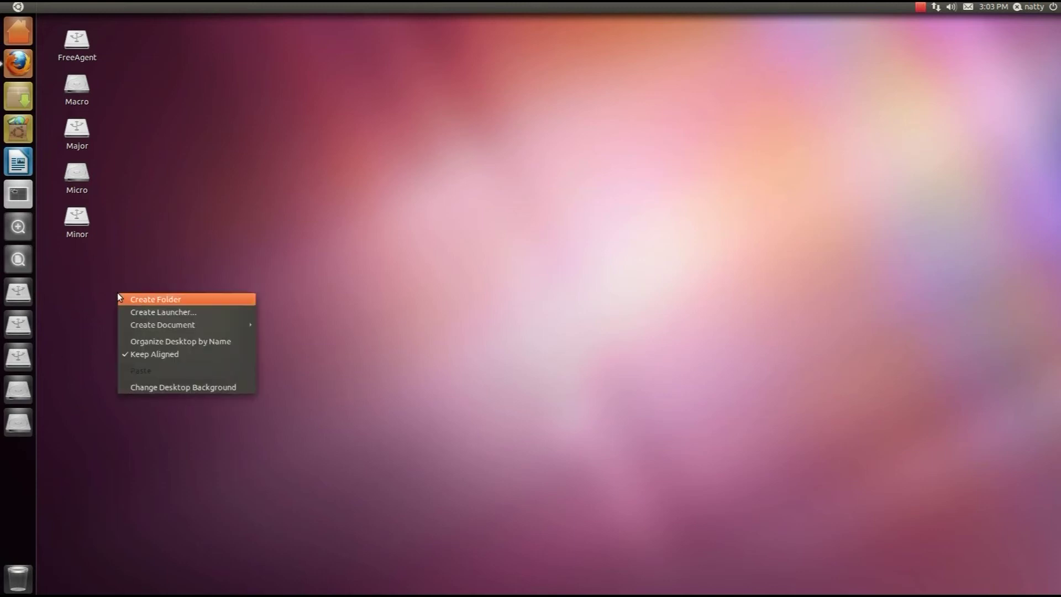
click(225, 250)
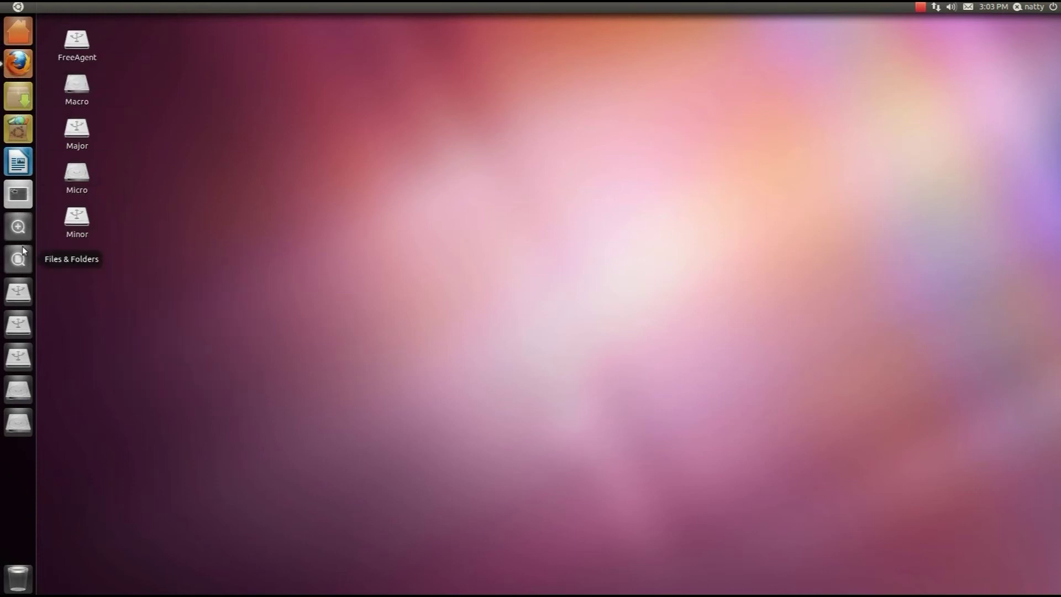
click(18, 226)
drag(354, 198, 707, 230)
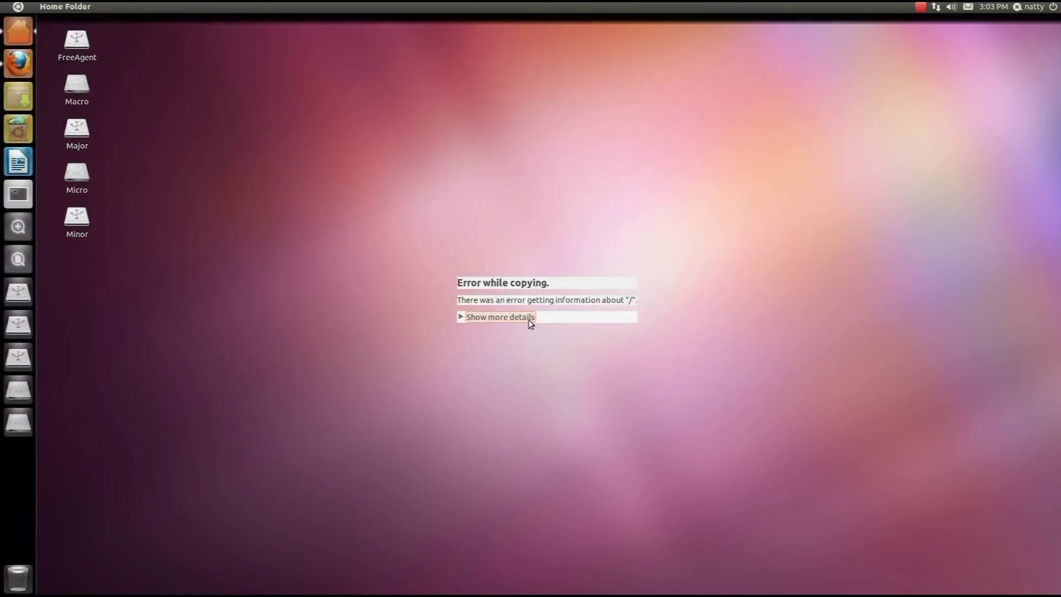
click(422, 263)
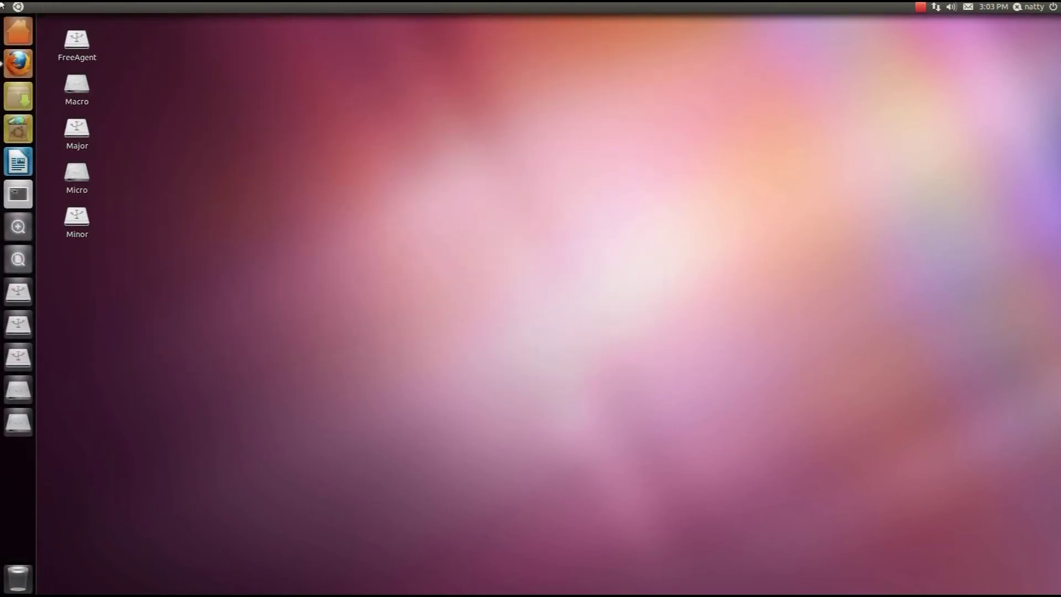
- Try to place the Firefox application on the desktop, view the copy error's details and dismiss it
click(18, 235)
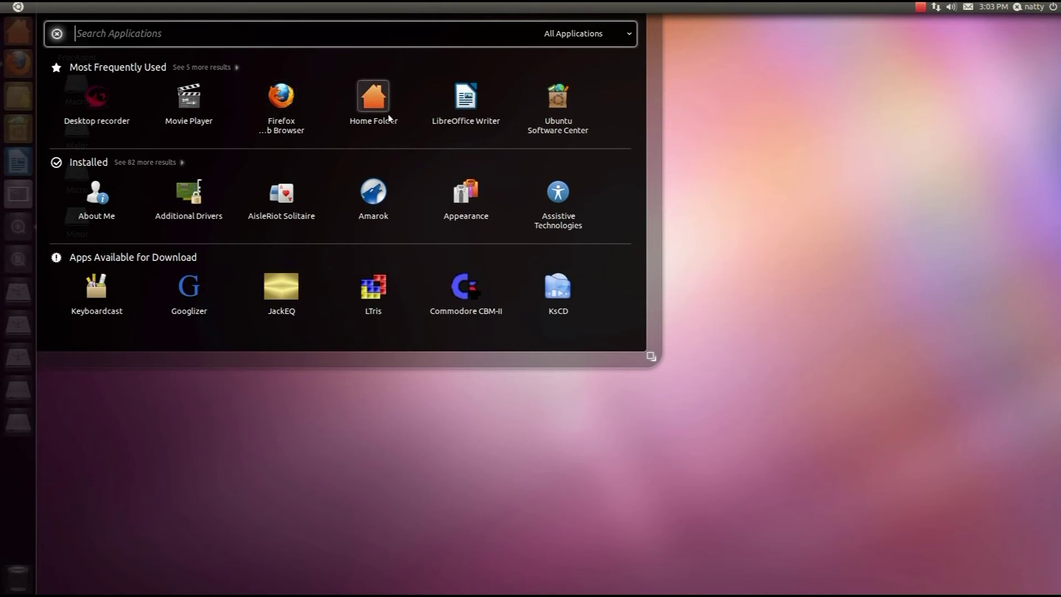
drag(282, 96, 672, 152)
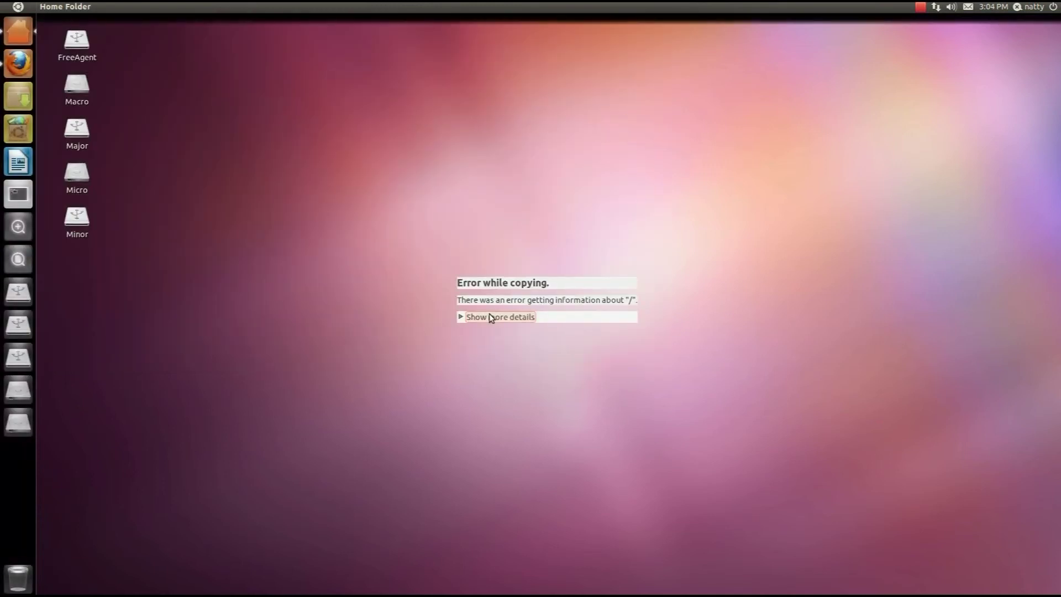
click(490, 317)
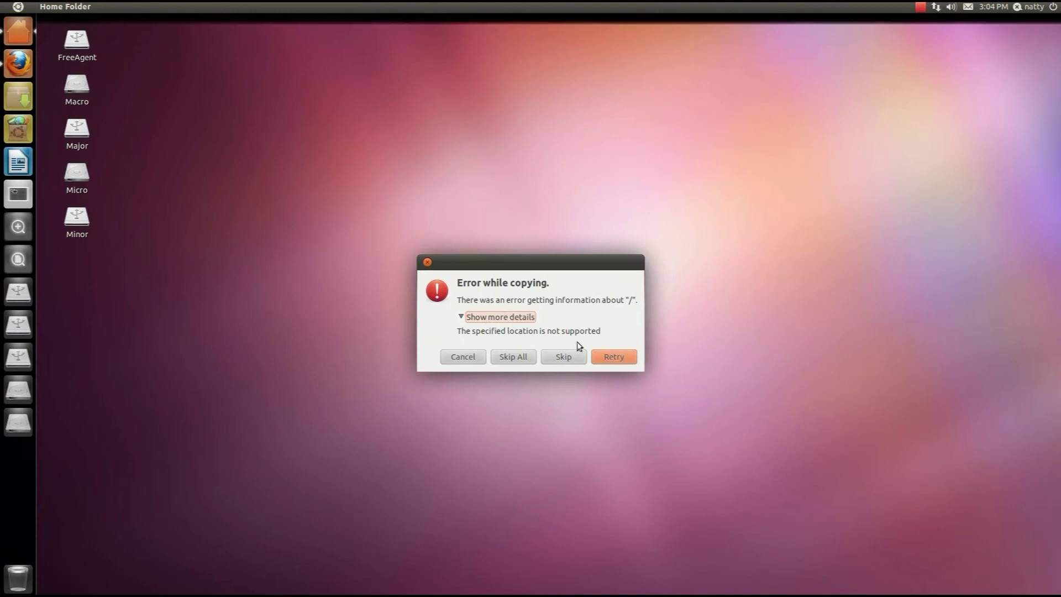
click(427, 263)
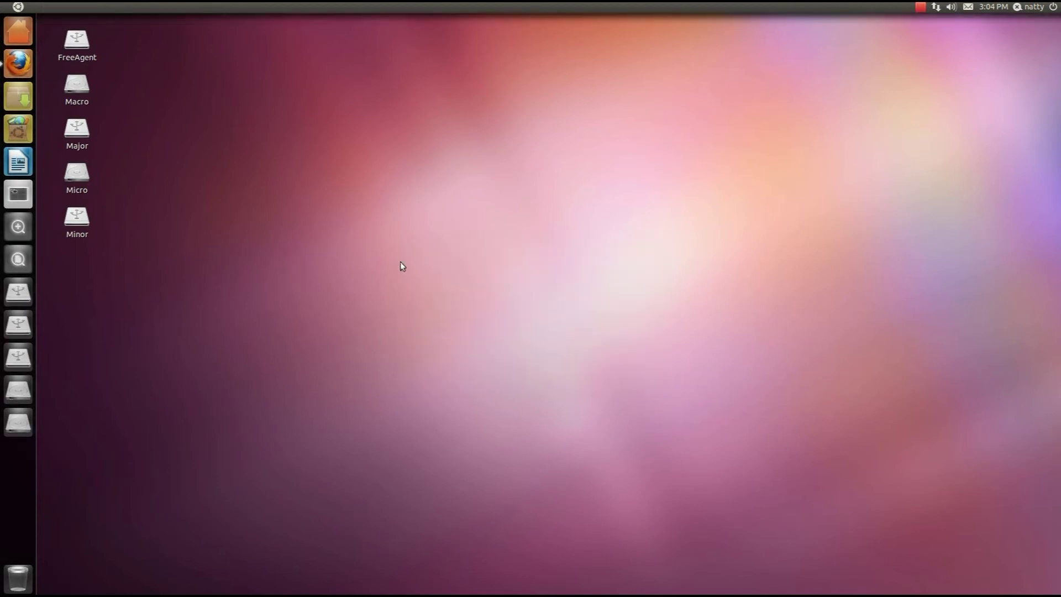
- Open the desktop's Create Launcher form to view its fields, and cancel it
right_click(118, 263)
click(147, 286)
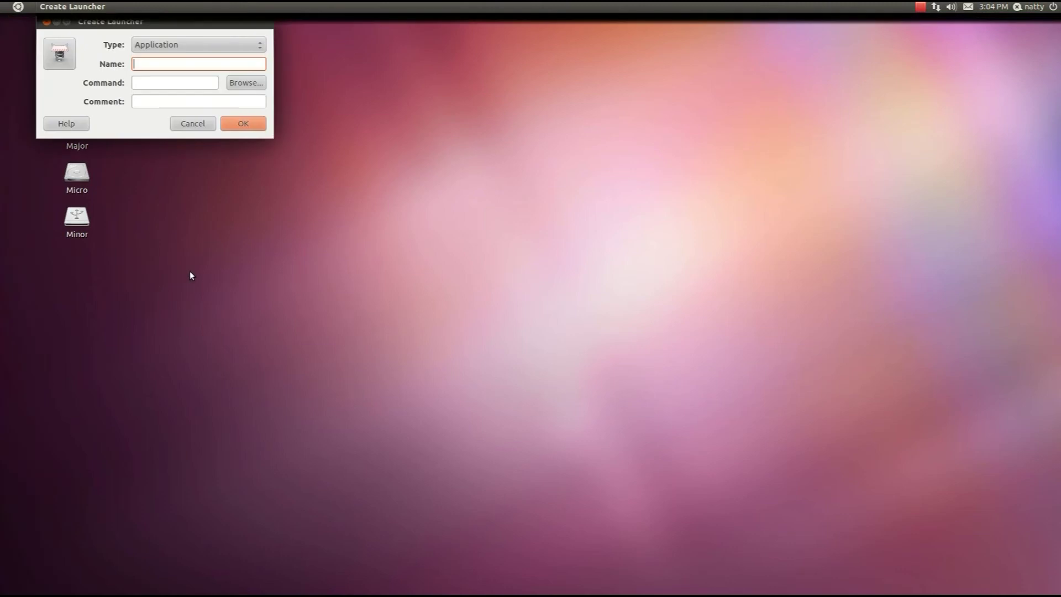
click(203, 125)
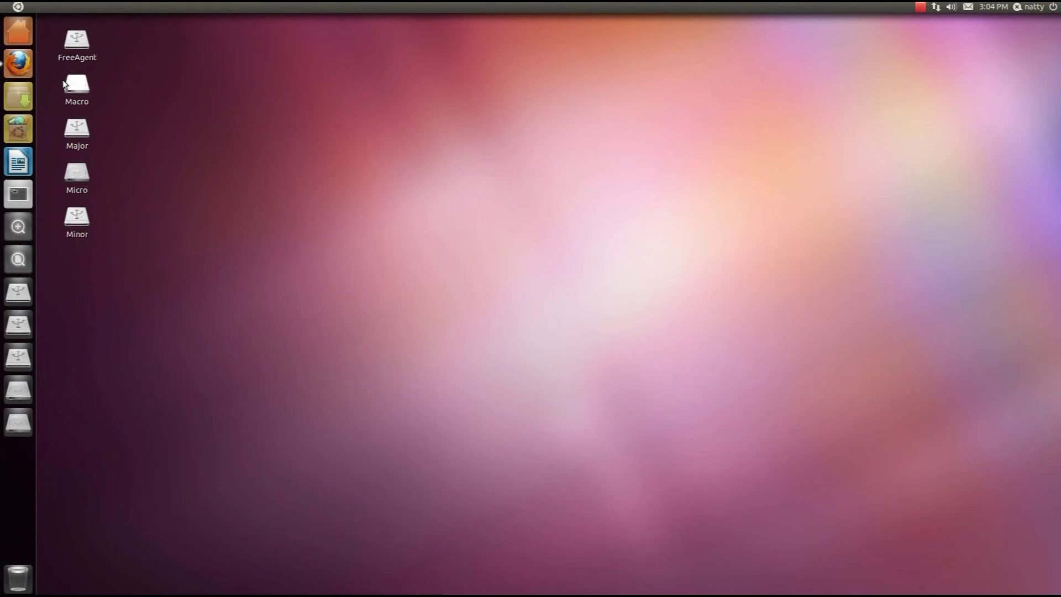
- Try to place Firefox and LibreOffice Writer from the launcher onto the desktop
drag(18, 63, 205, 98)
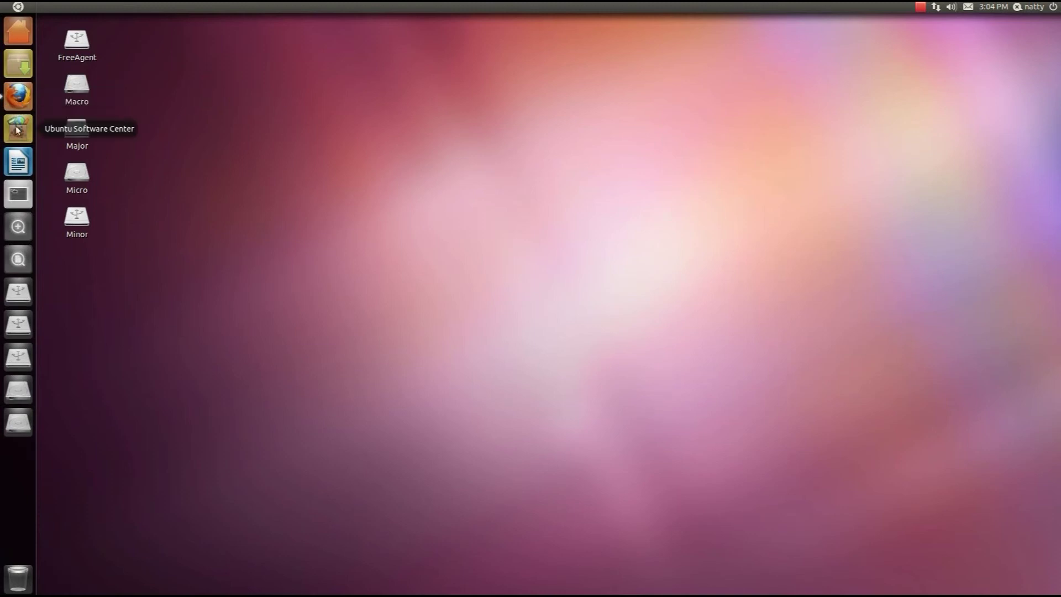
drag(18, 162, 253, 211)
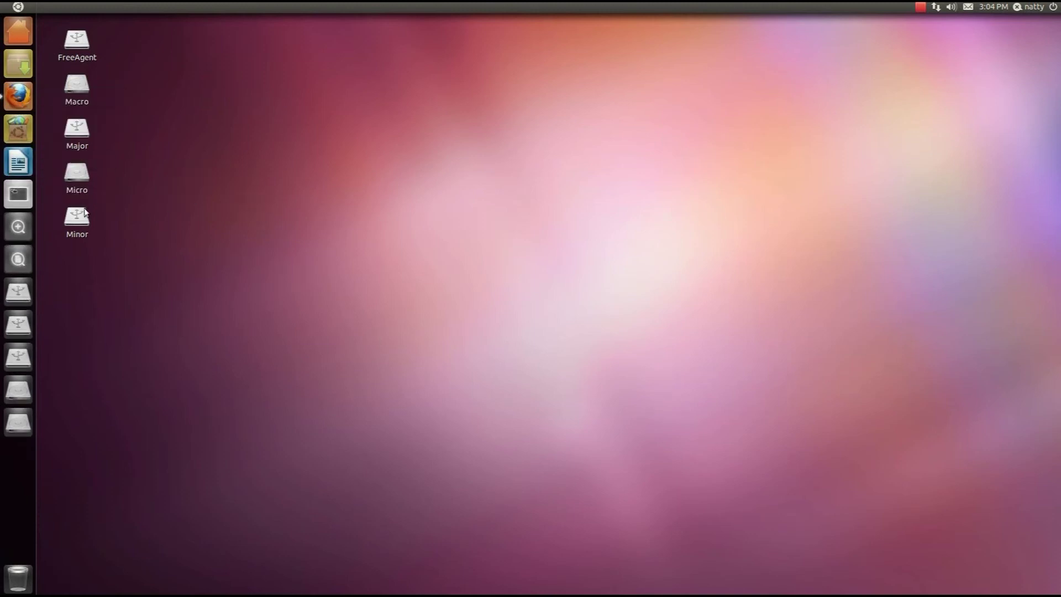
drag(18, 160, 262, 235)
drag(18, 160, 316, 269)
- Try to add Amarok from the installed applications to the launcher
click(27, 234)
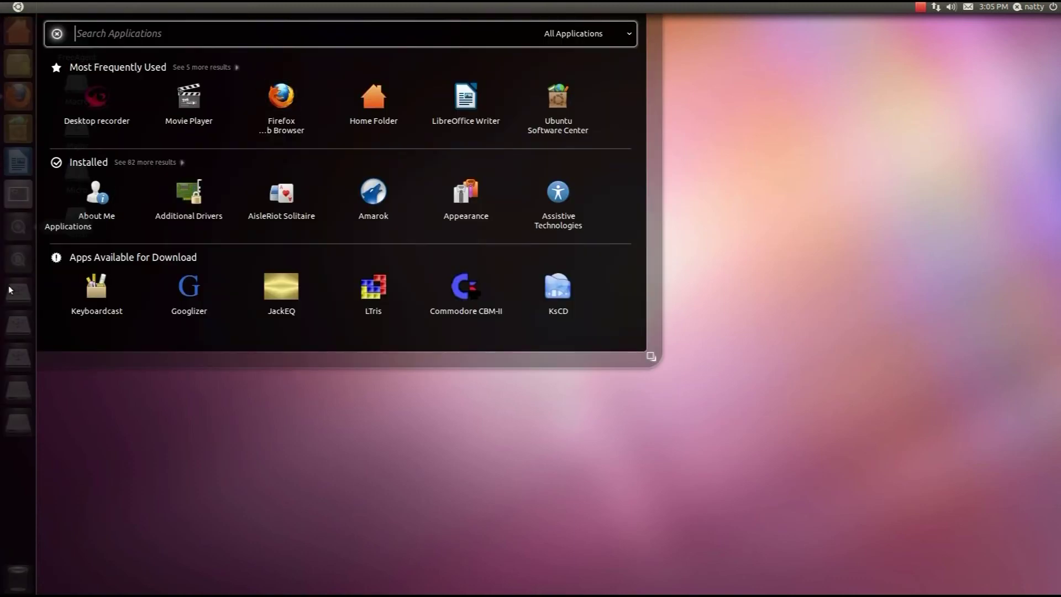
click(375, 202)
drag(17, 220, 14, 193)
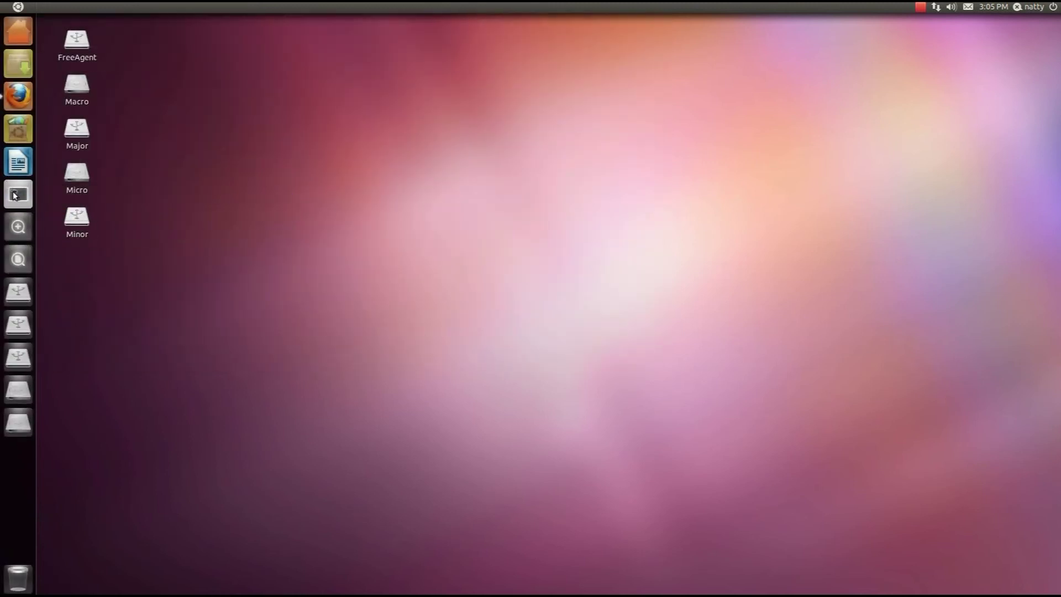
click(18, 232)
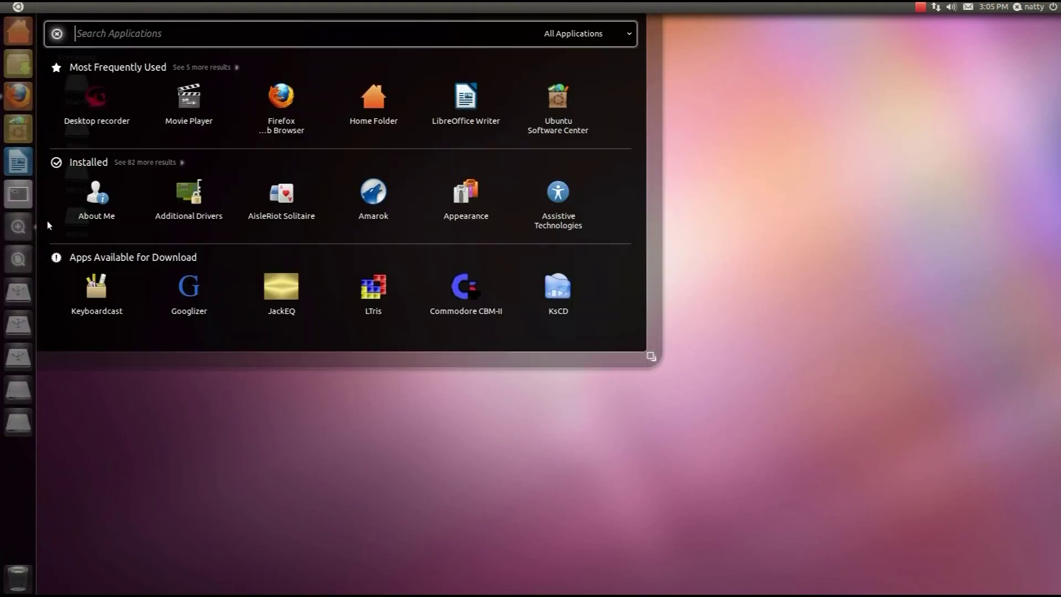
drag(350, 200, 88, 201)
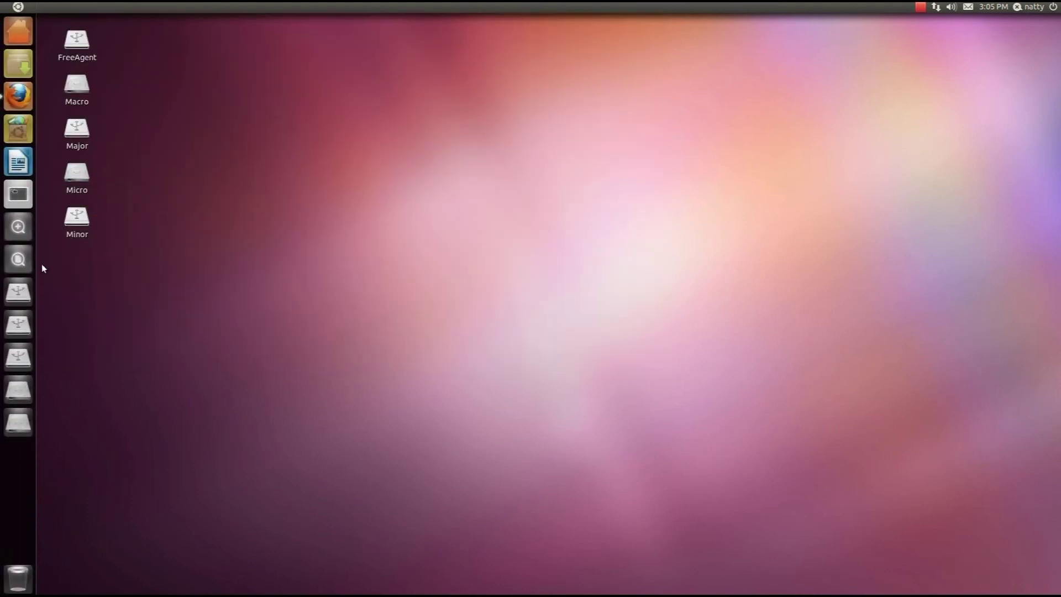
- Search the applications for "thun", launch Thunderbird Mail/News and minimise its window
click(19, 227)
text(thun)
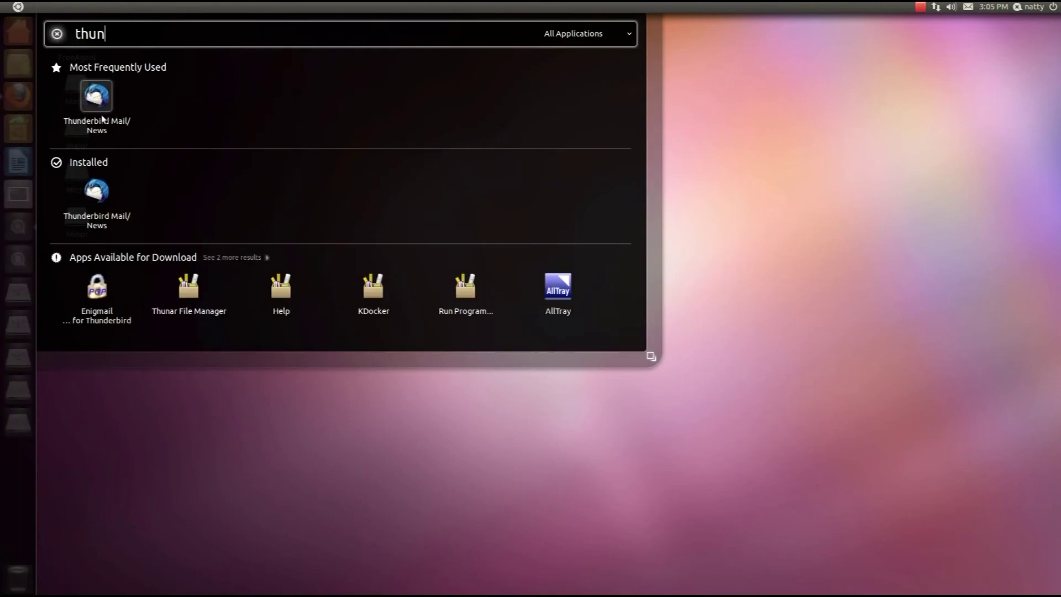
click(102, 118)
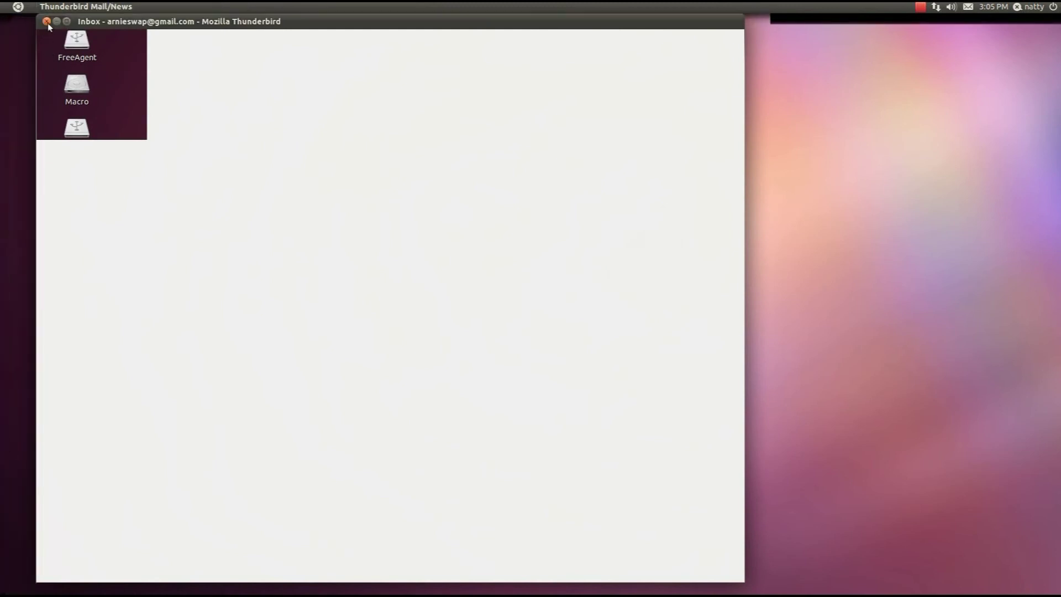
click(54, 23)
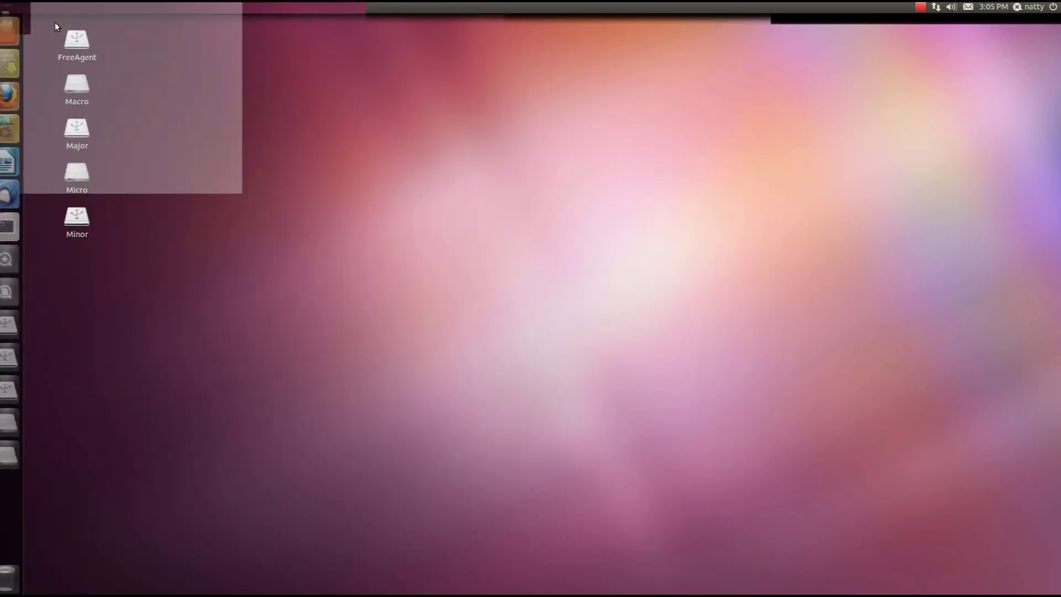
- Try twice to quit Thunderbird through its launcher entry, restoring and minimising its window between the attempts
right_click(18, 195)
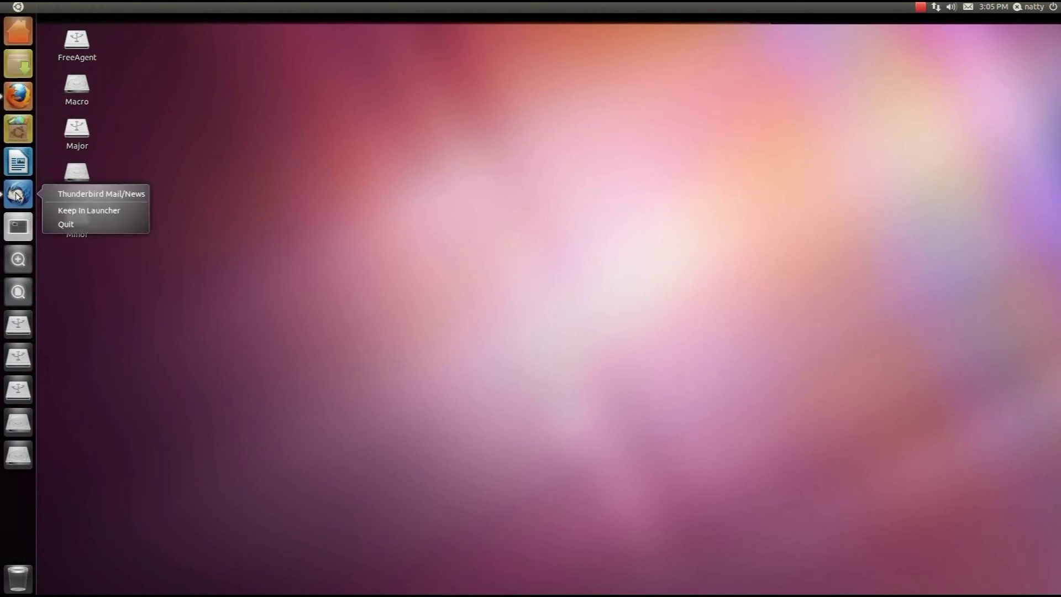
click(57, 223)
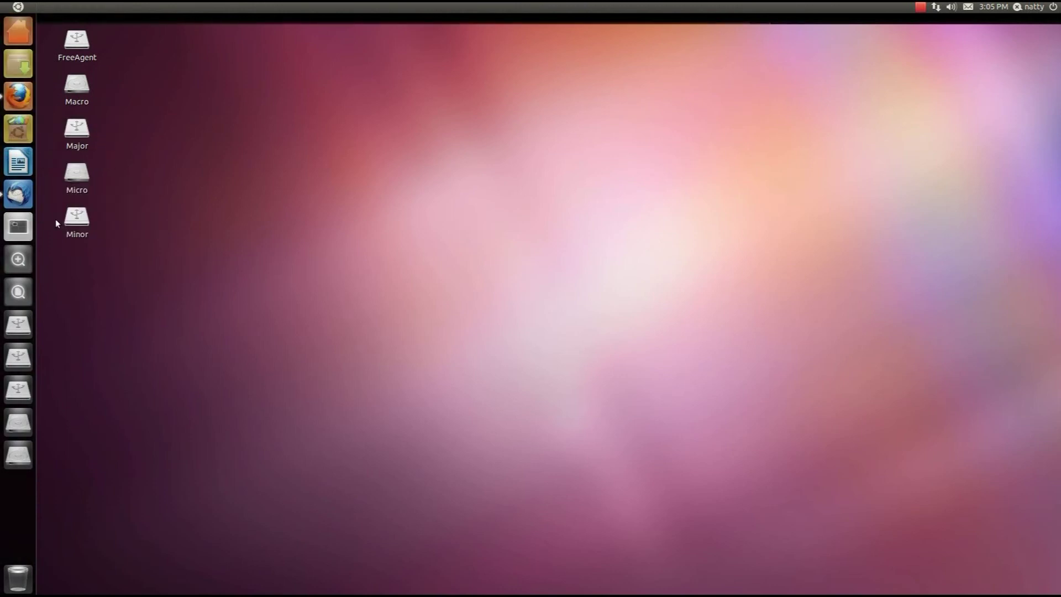
click(18, 195)
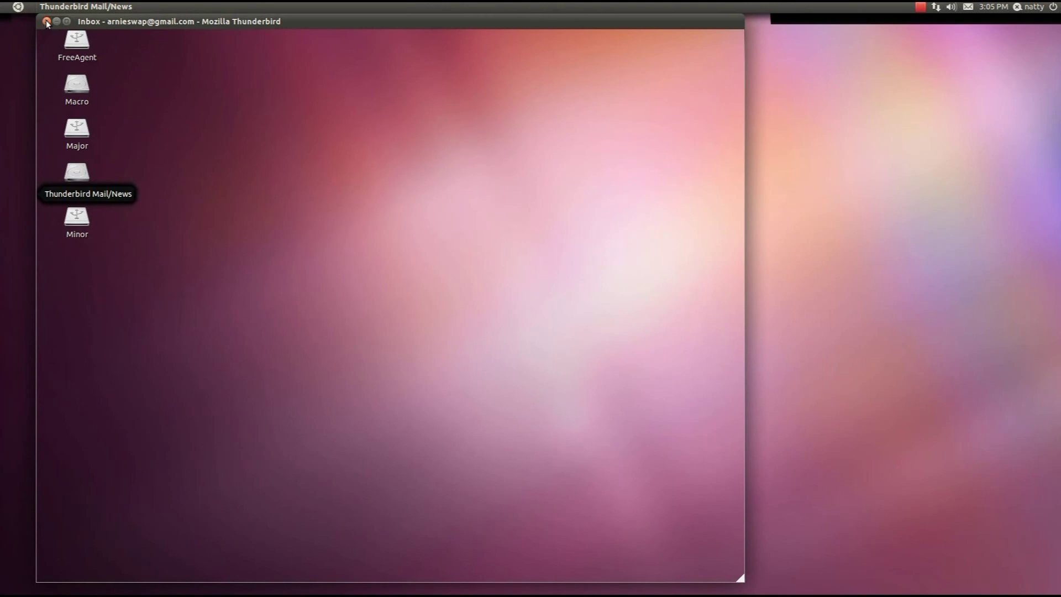
click(18, 7)
click(18, 7)
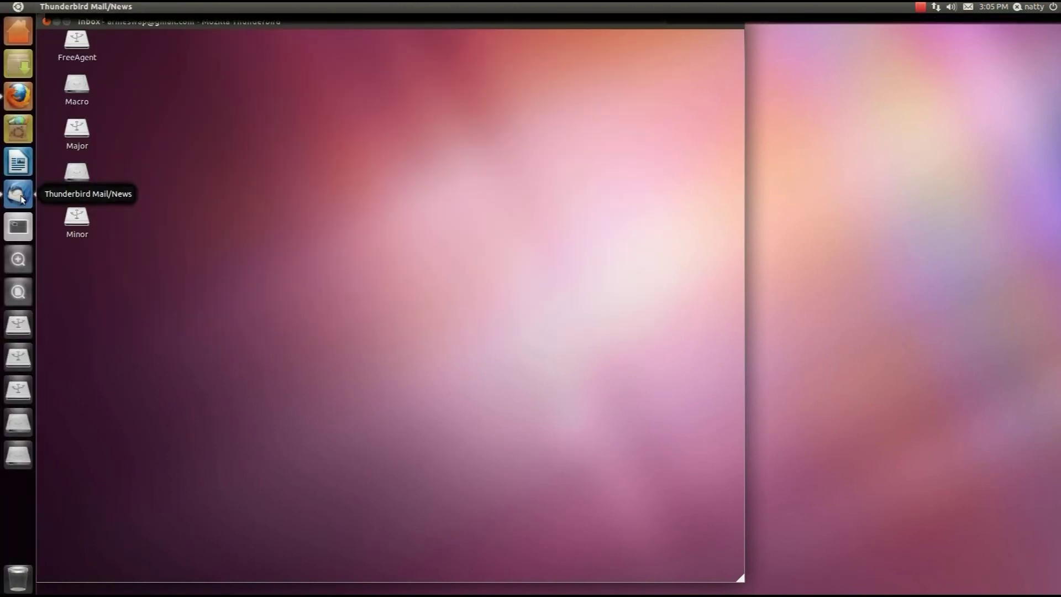
click(57, 21)
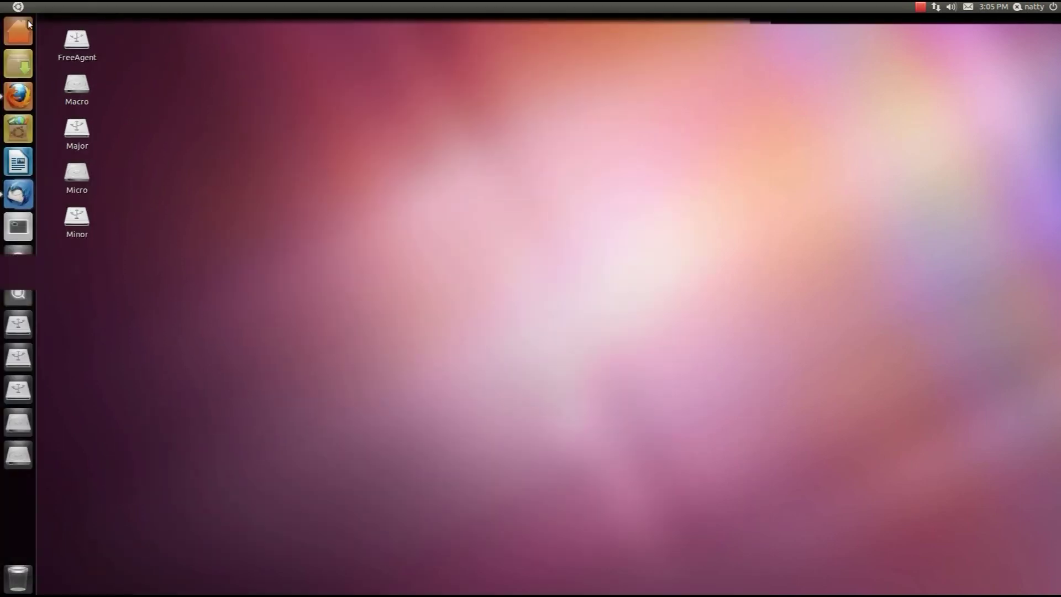
right_click(16, 200)
click(57, 224)
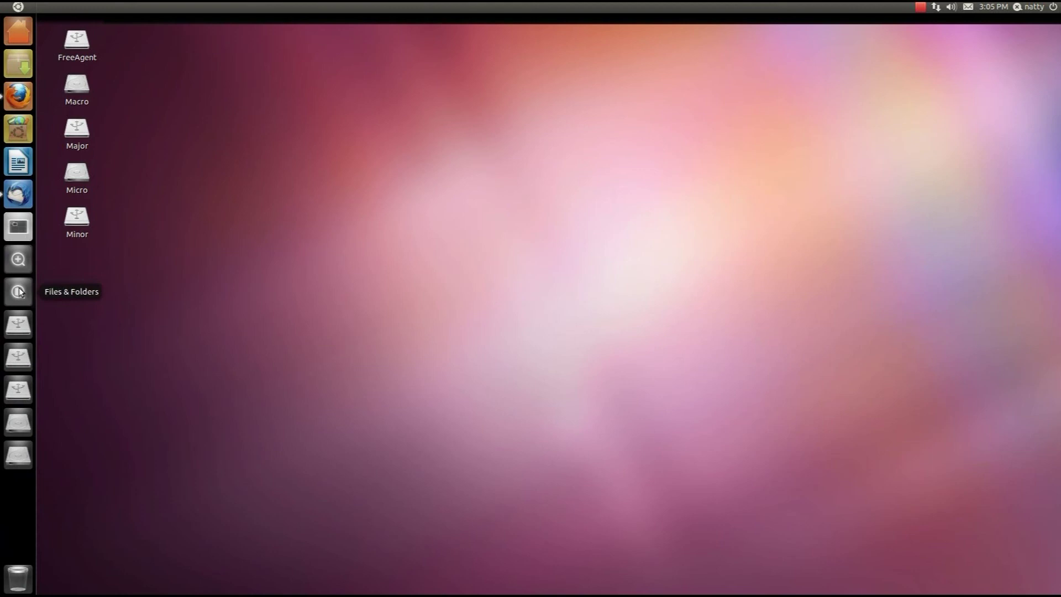
- Try again to add Amarok to the launcher, launch it from the installed applications and close its window to the system tray
click(21, 260)
drag(374, 191, 16, 193)
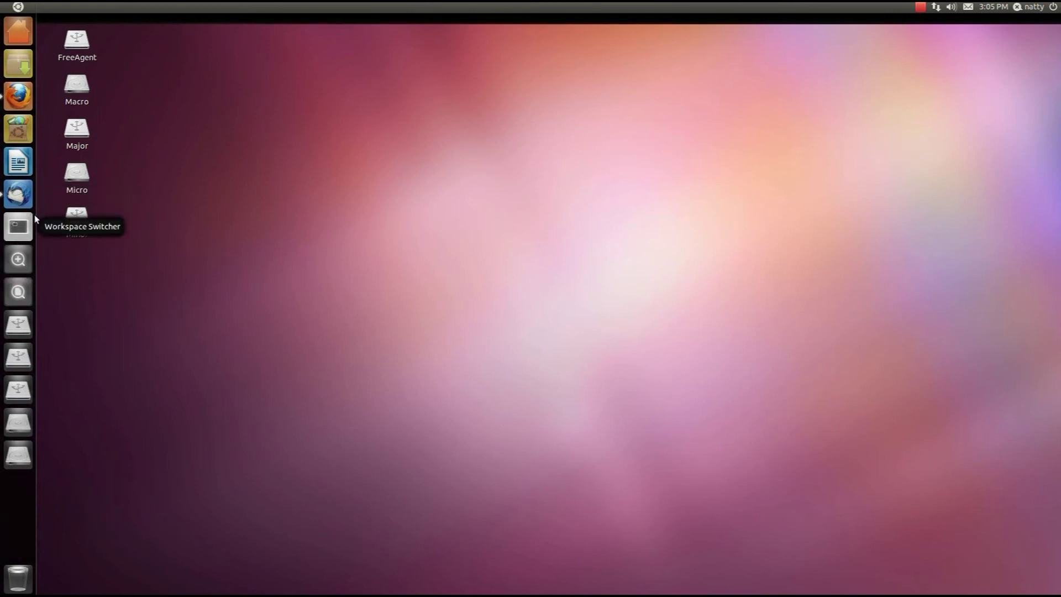
click(21, 261)
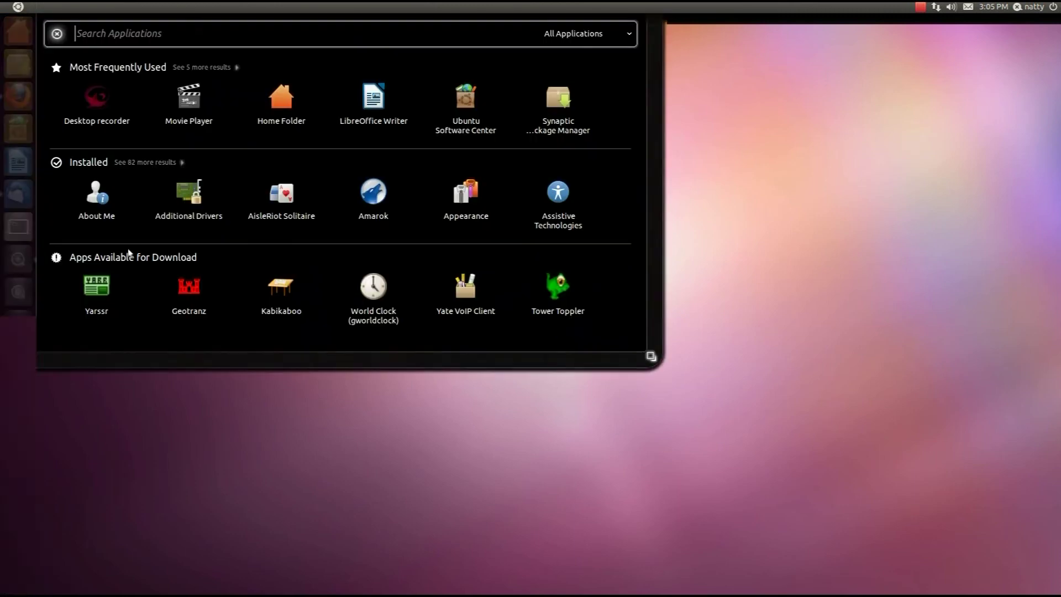
click(376, 203)
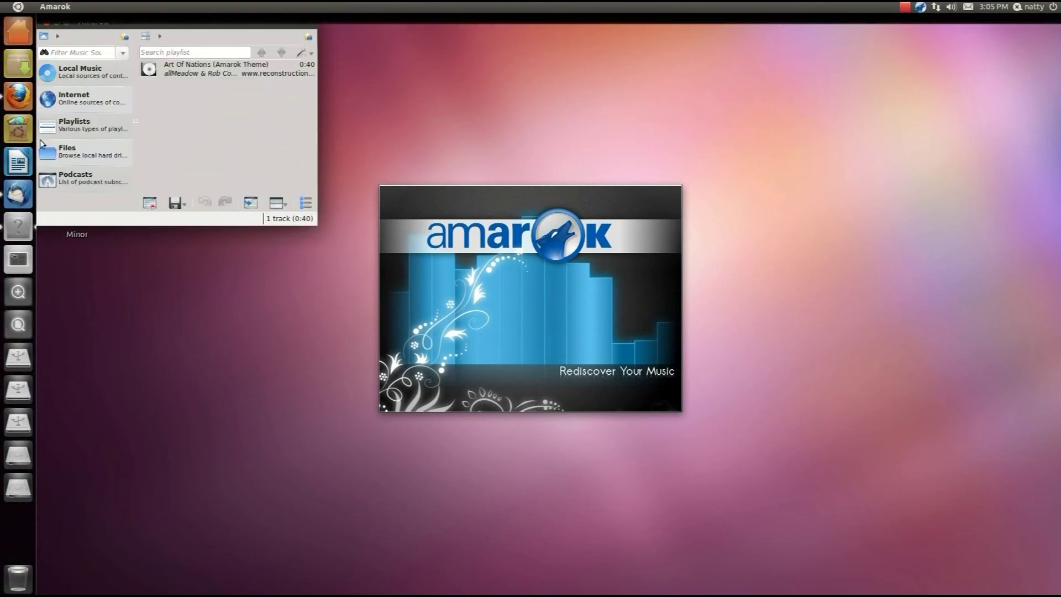
click(45, 23)
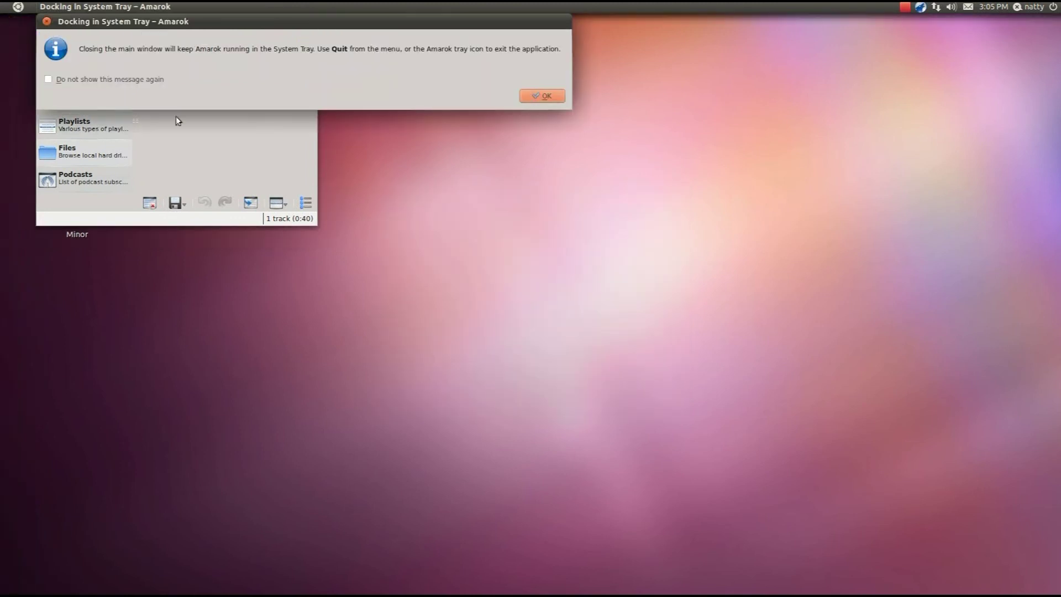
click(543, 98)
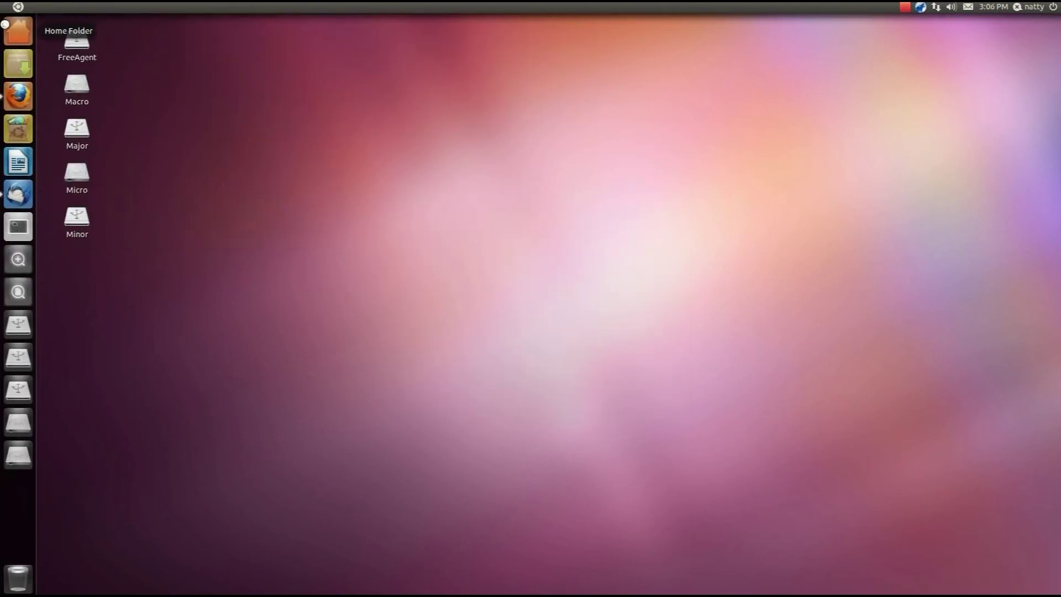
- Set Thunderbird Mail/News to be kept in the launcher
right_click(16, 201)
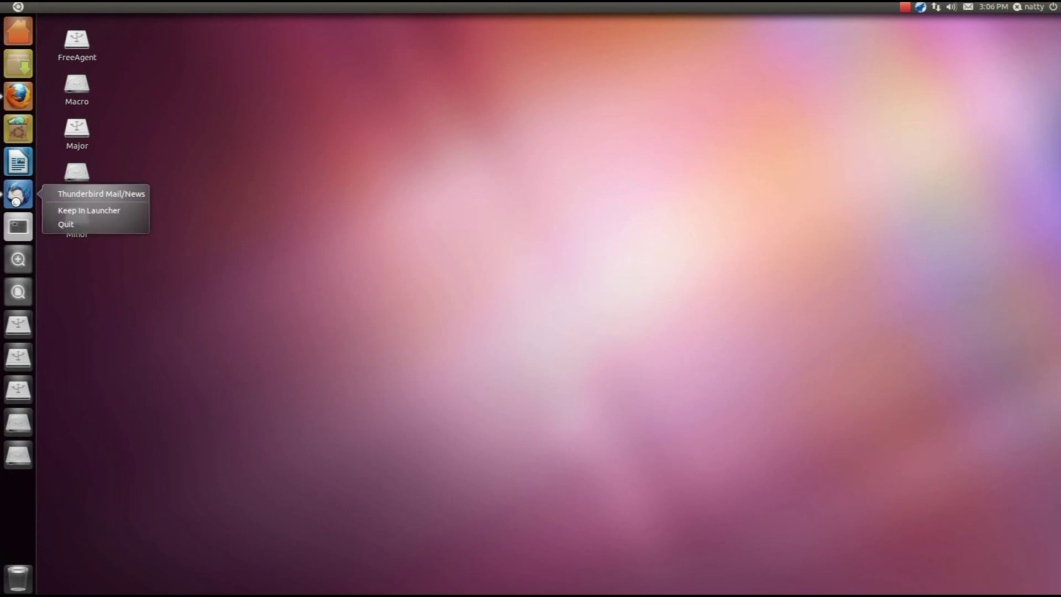
click(25, 488)
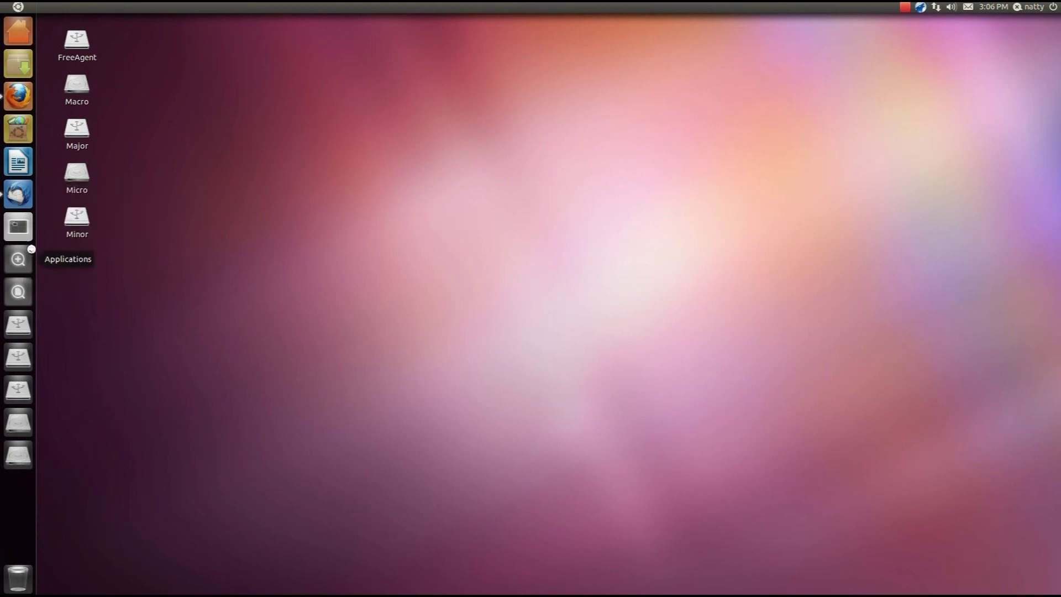
right_click(17, 195)
click(62, 209)
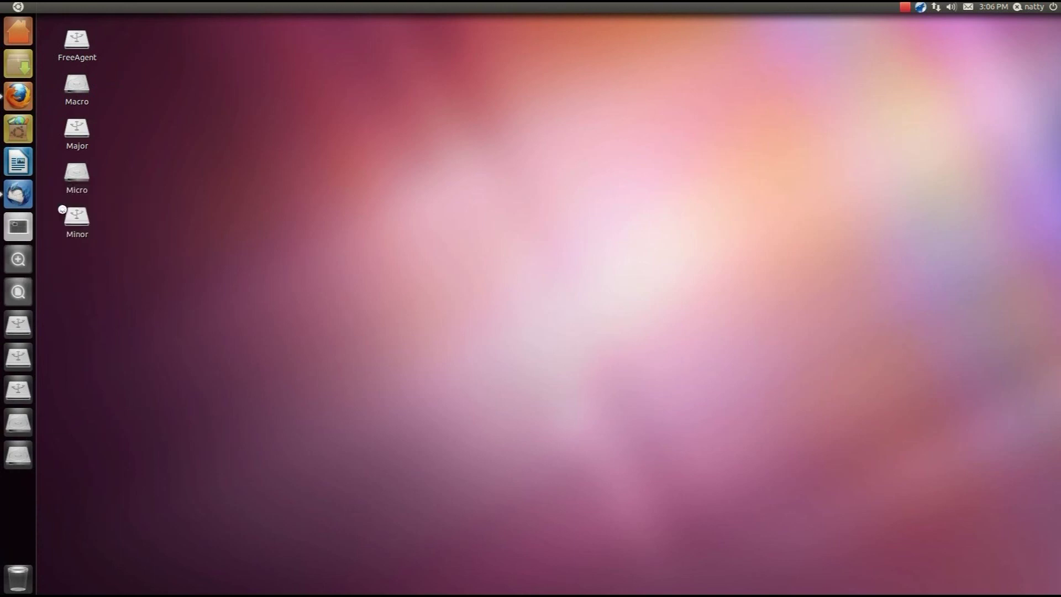
- Check Thunderbird's launcher options, try to quit it, and restore and minimise its window
right_click(15, 197)
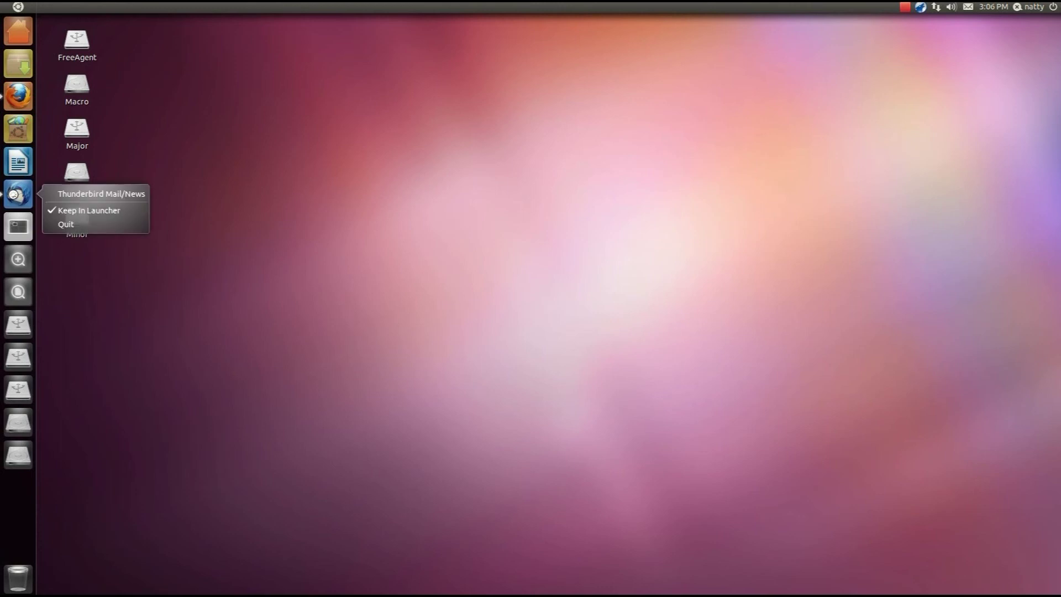
click(55, 224)
click(12, 198)
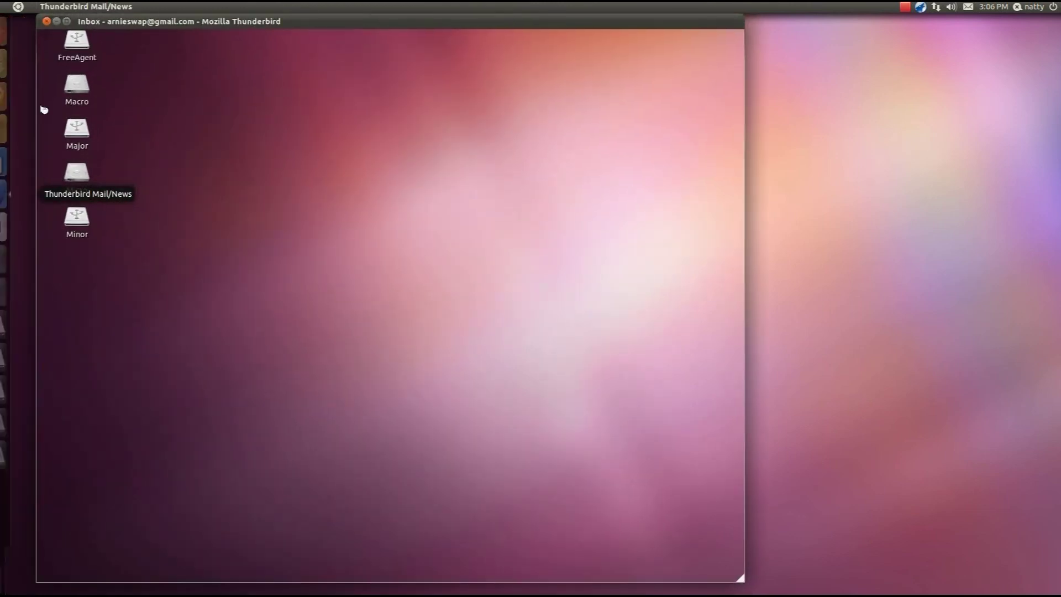
click(56, 21)
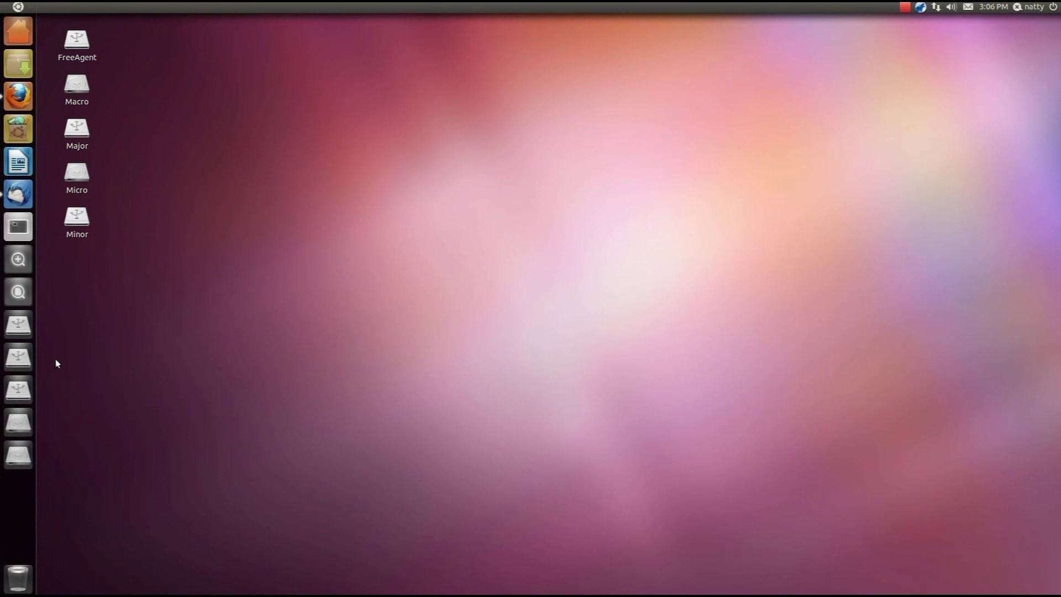
- Launch LibreOffice Writer with a blank document and minimise its window
click(18, 159)
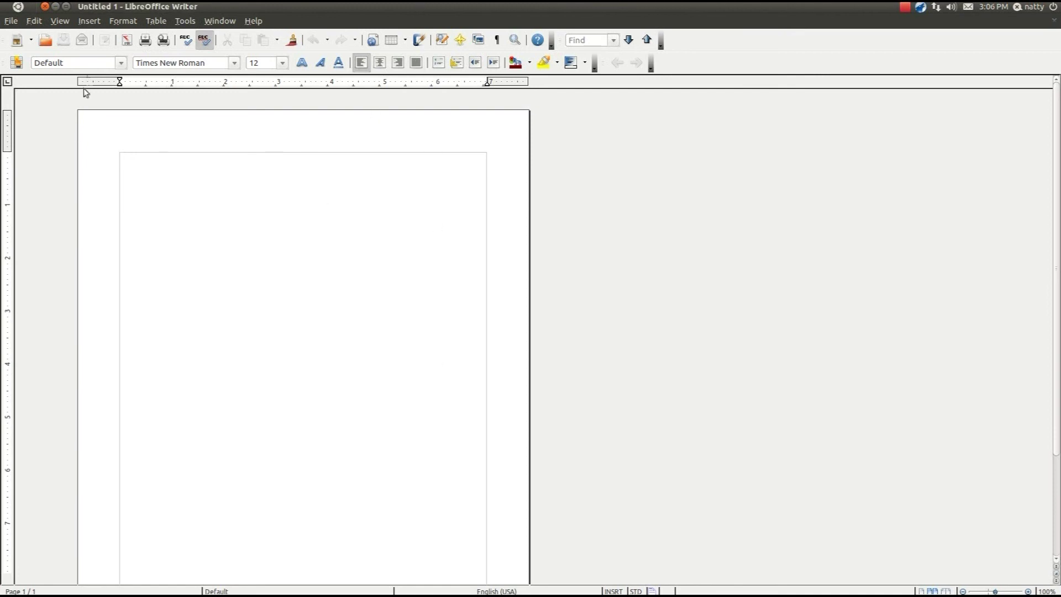
click(56, 7)
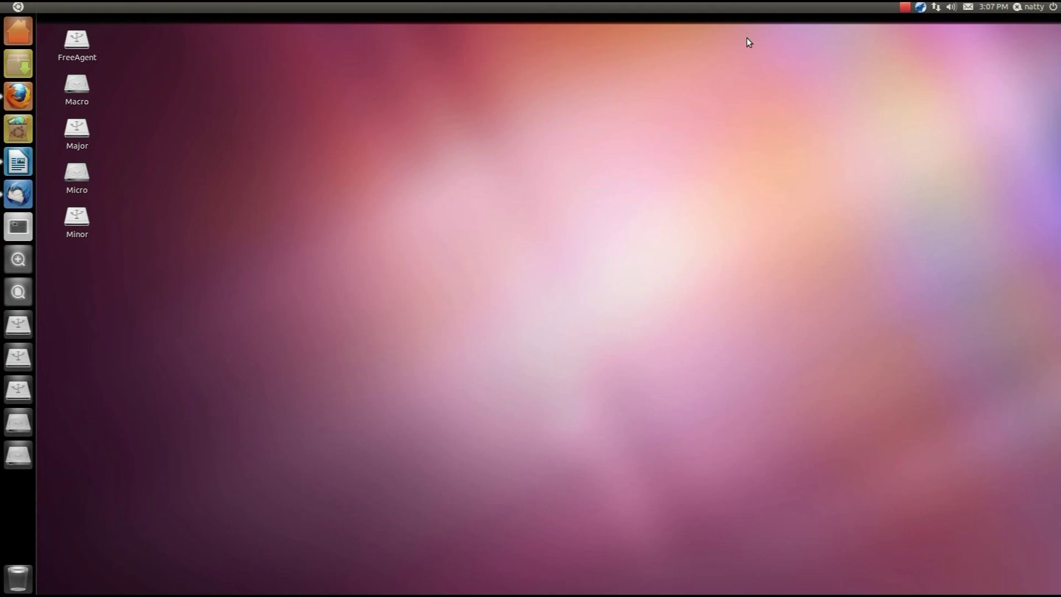
click(907, 8)
click(918, 20)
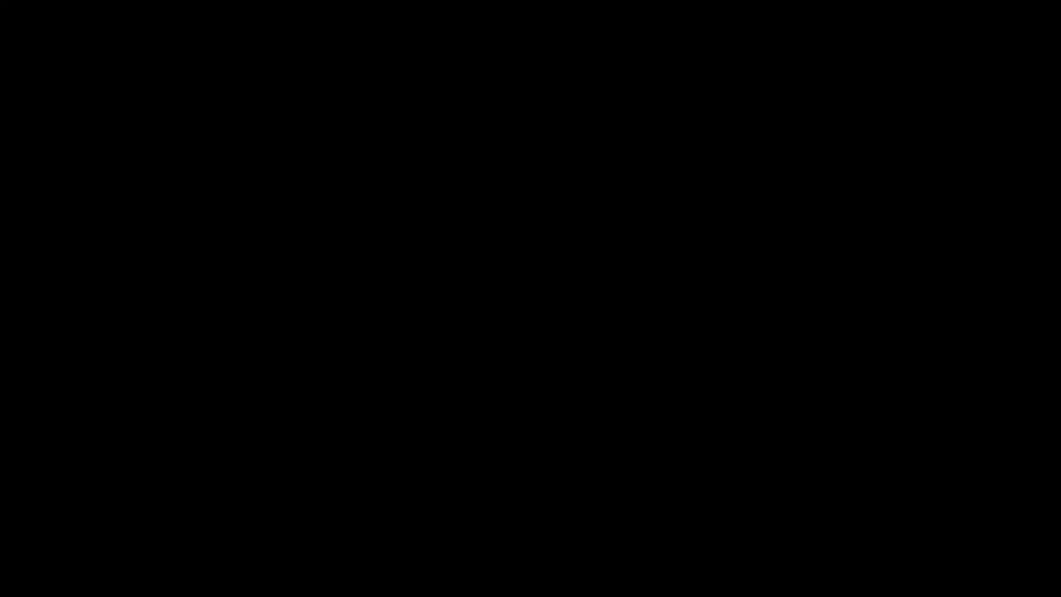